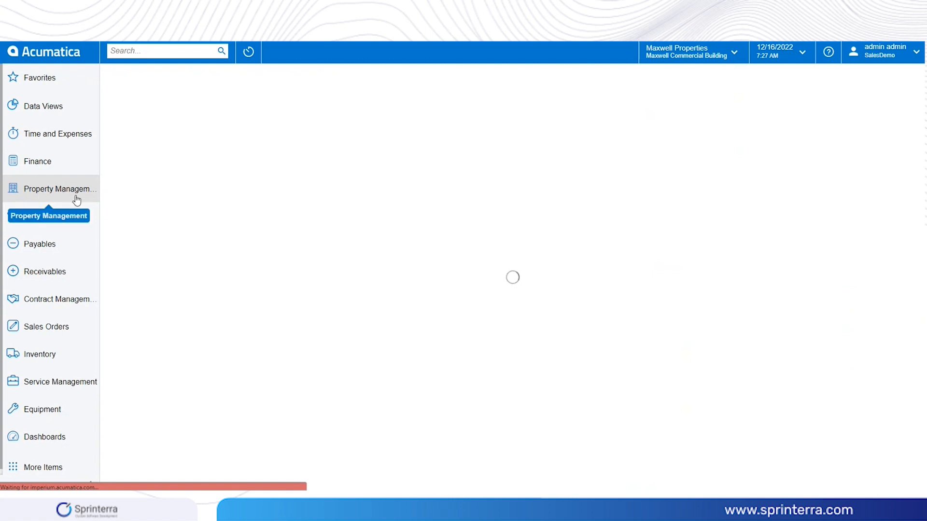
# Step: Look over the Property Management workspace and the list of available companies and branches
pyautogui.click(66, 197)
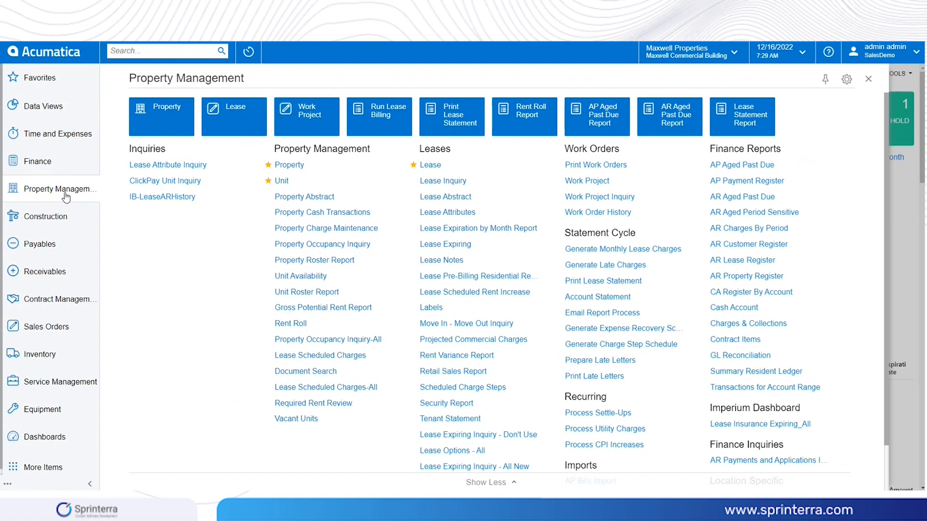
pyautogui.click(869, 80)
pyautogui.click(734, 53)
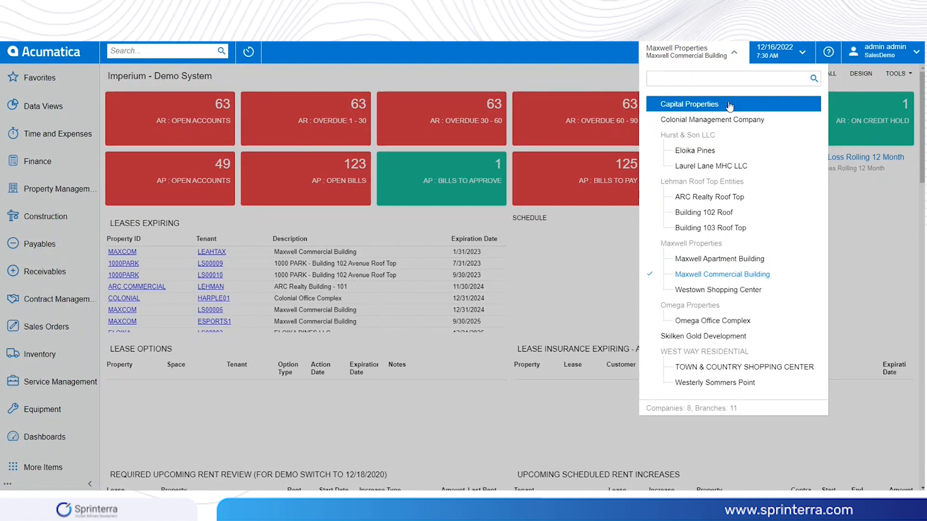
pyautogui.click(736, 60)
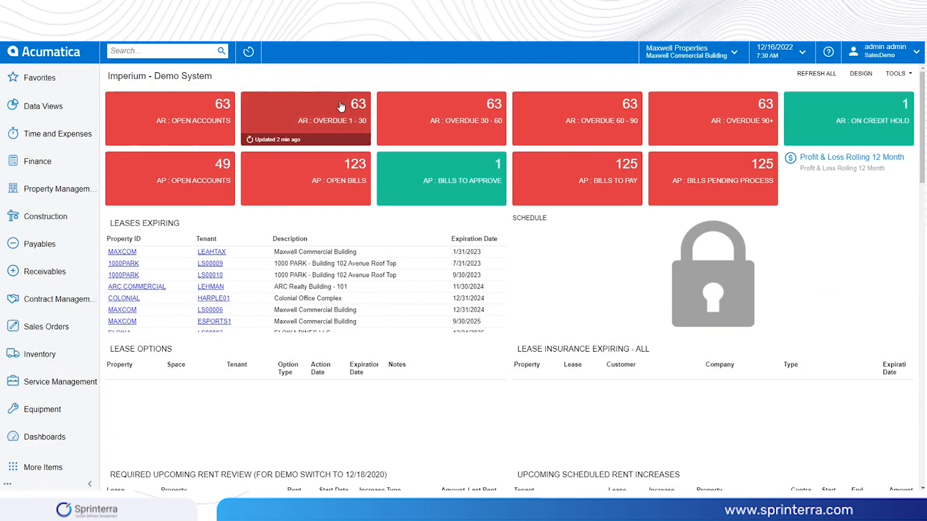
# Step: Open the list of property records and check which companies and branches can be selected
pyautogui.click(65, 195)
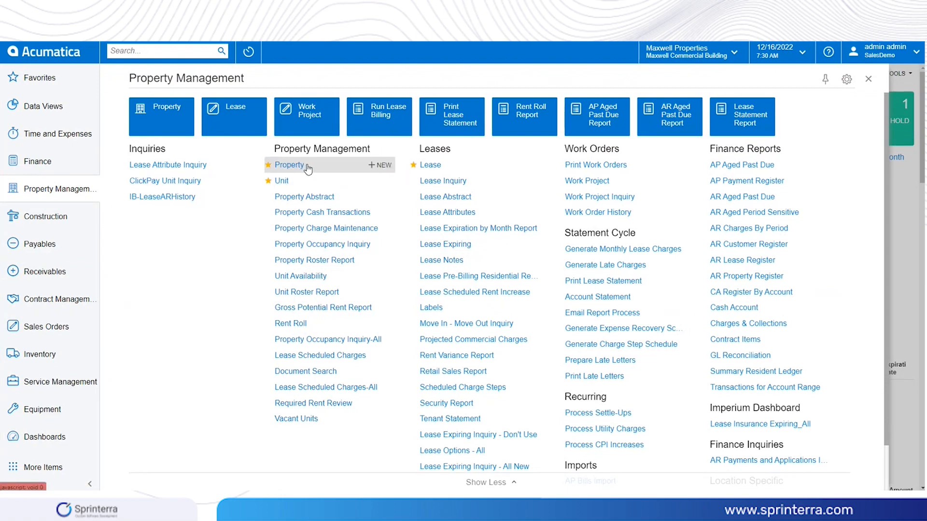
pyautogui.click(289, 166)
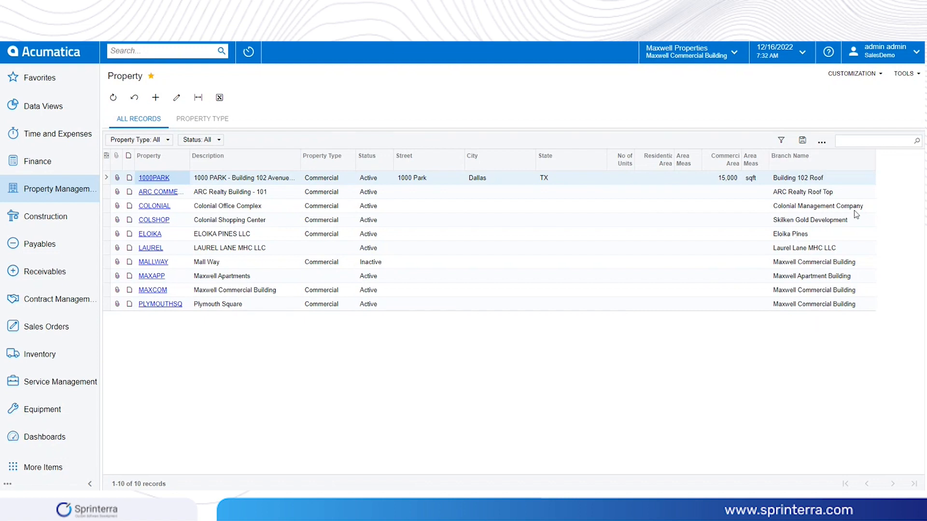
pyautogui.click(736, 64)
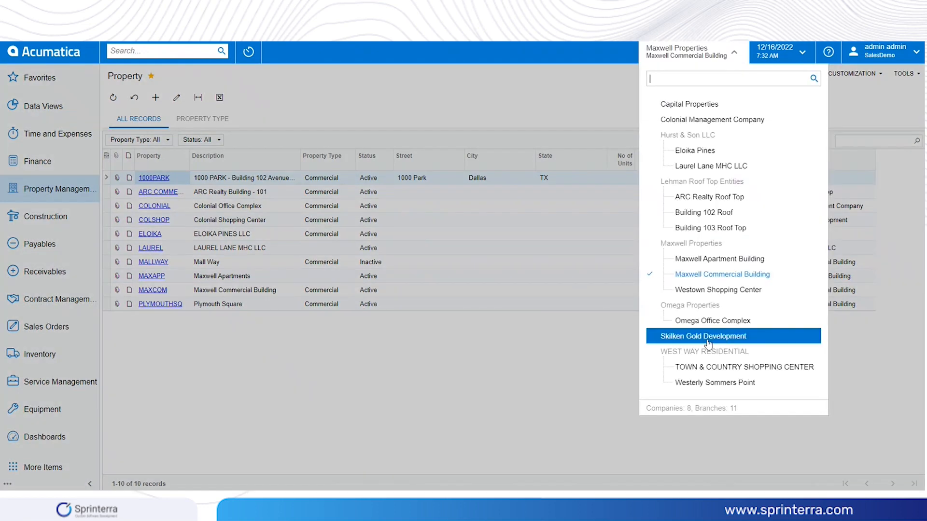
pyautogui.click(522, 389)
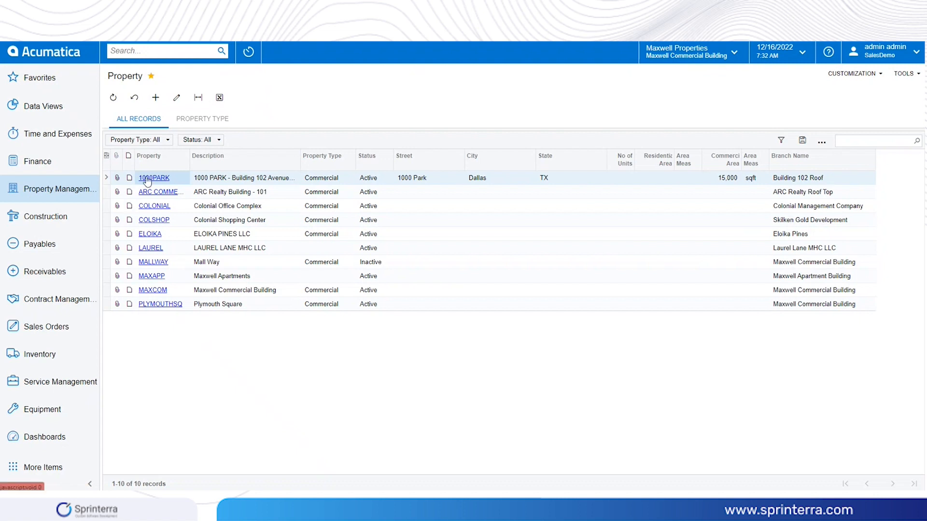
# Step: Create a new property record with the description Ashley Place
pyautogui.click(155, 98)
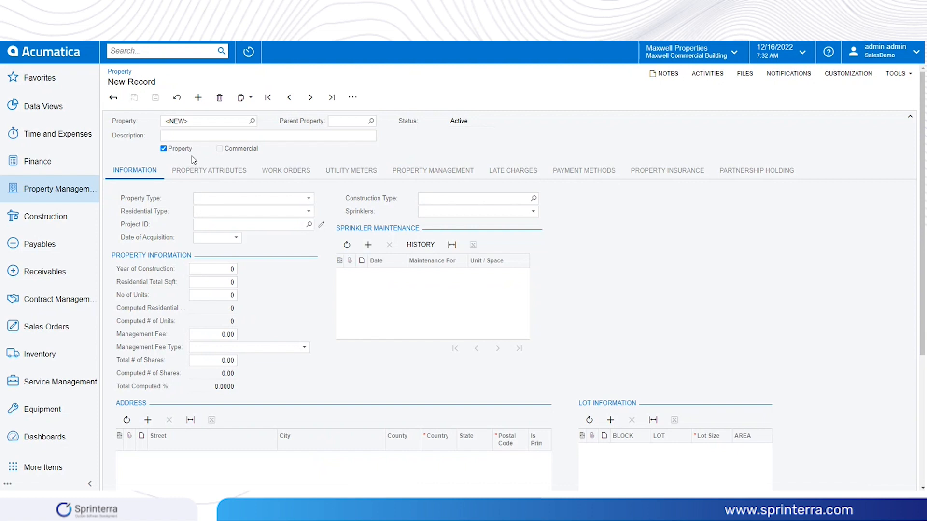
pyautogui.rightClick(240, 134)
pyautogui.click(210, 136)
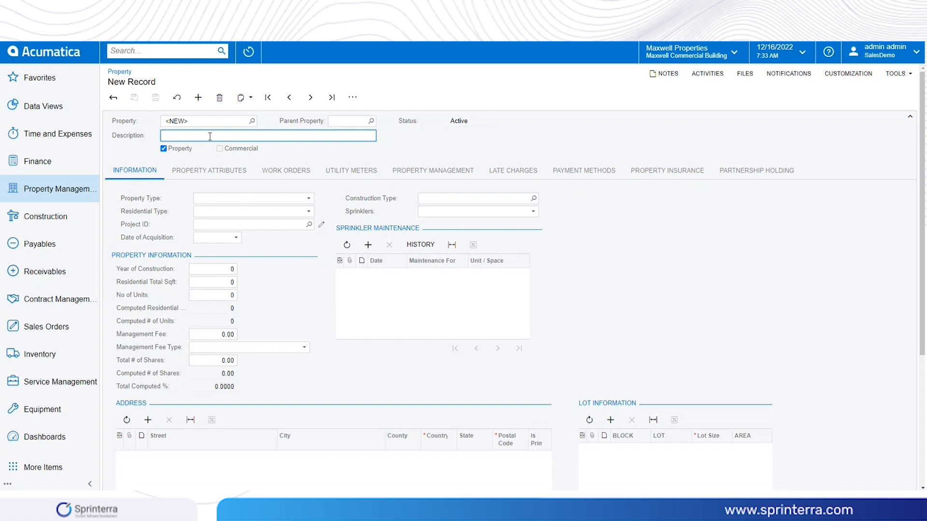
pyautogui.write('Ashley Place')
pyautogui.press('Tab')
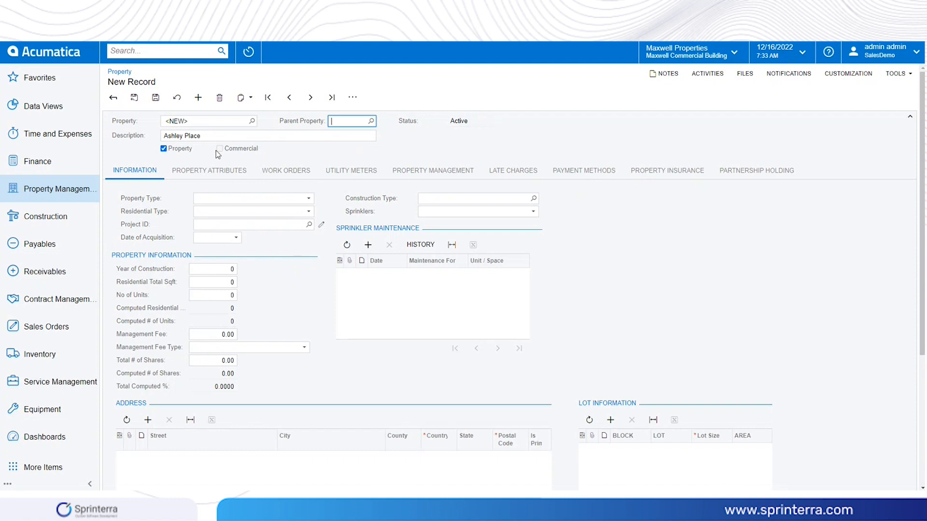
# Step: Check the property type options available for the new record without choosing one
pyautogui.click(309, 199)
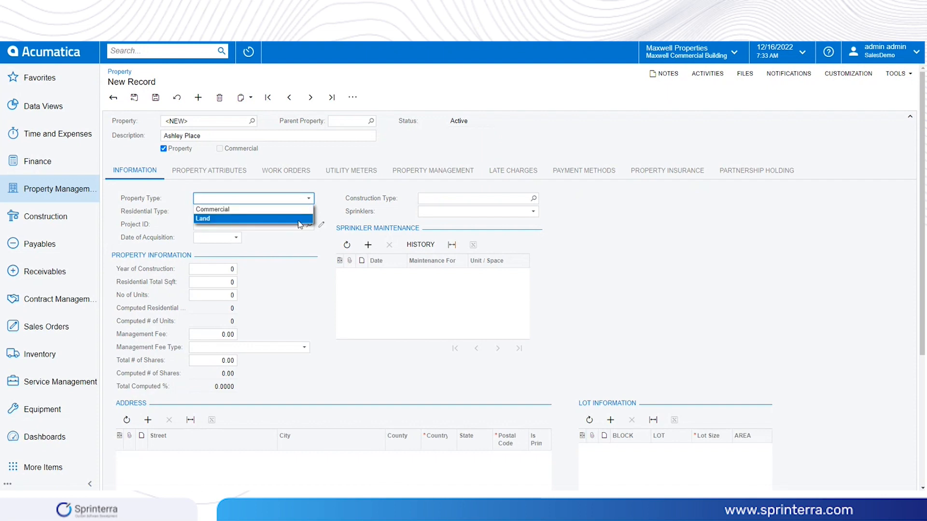
pyautogui.click(317, 199)
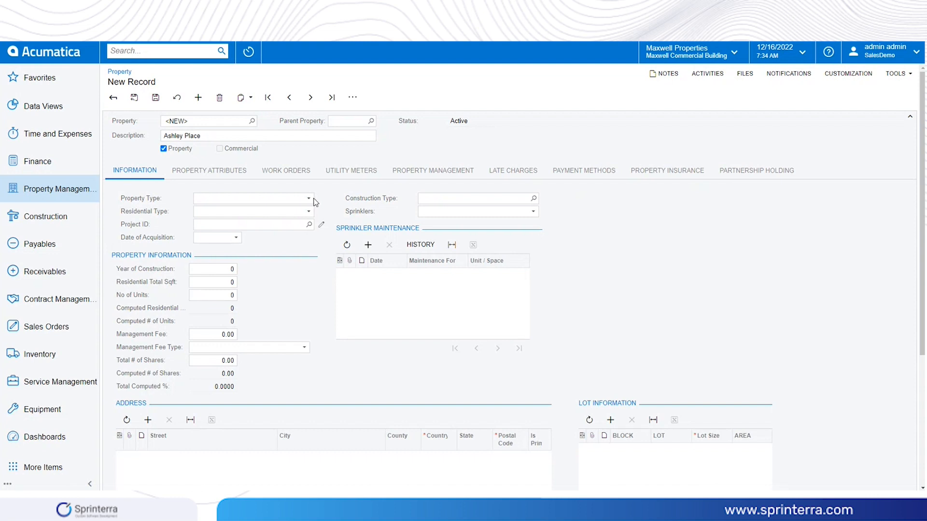
pyautogui.click(309, 198)
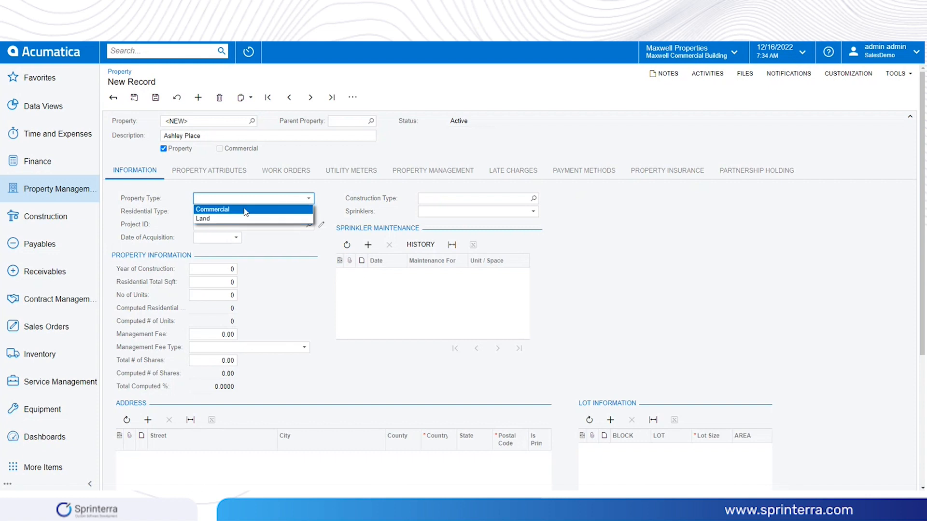
pyautogui.click(322, 197)
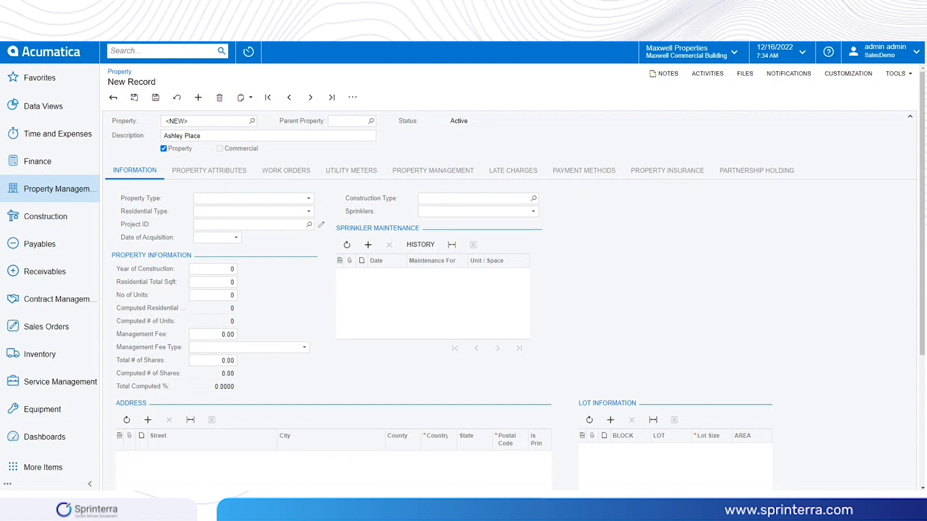
# Step: Find Enable/Disable Features in a separate browser tab and look for the property management feature there
pyautogui.rightClick(730, 12)
pyautogui.click(754, 67)
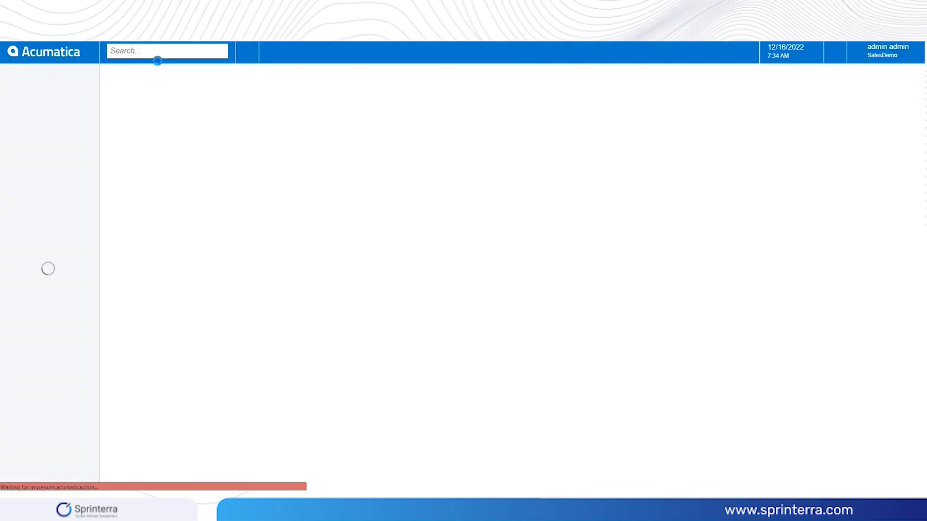
pyautogui.click(143, 50)
pyautogui.write('enable')
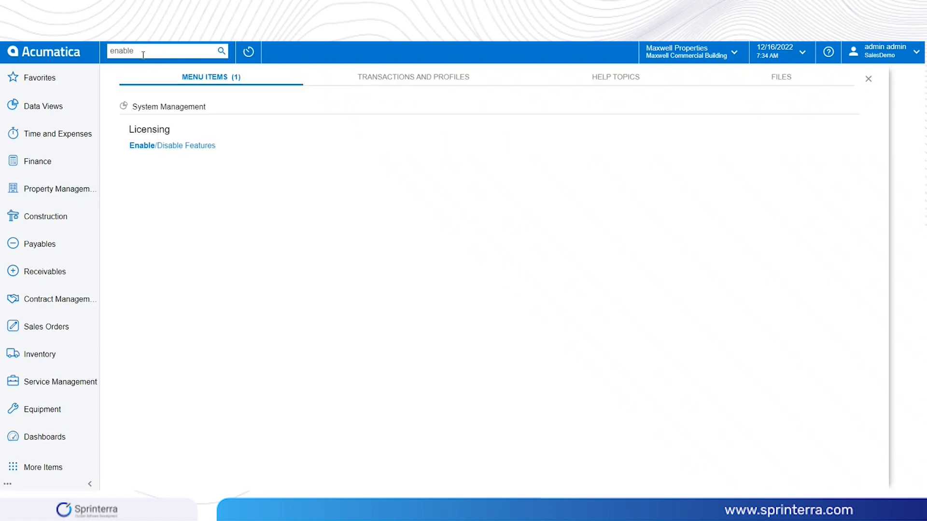
pyautogui.click(172, 150)
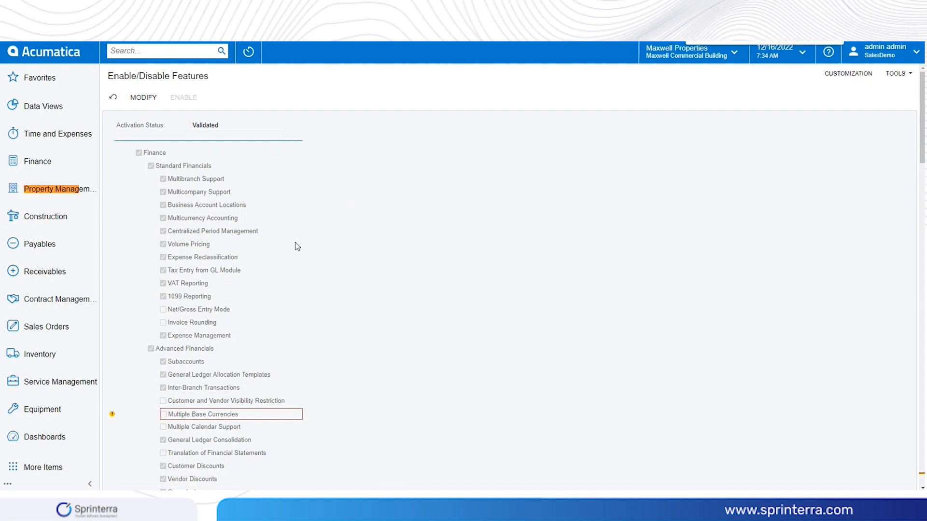
pyautogui.press('Return')
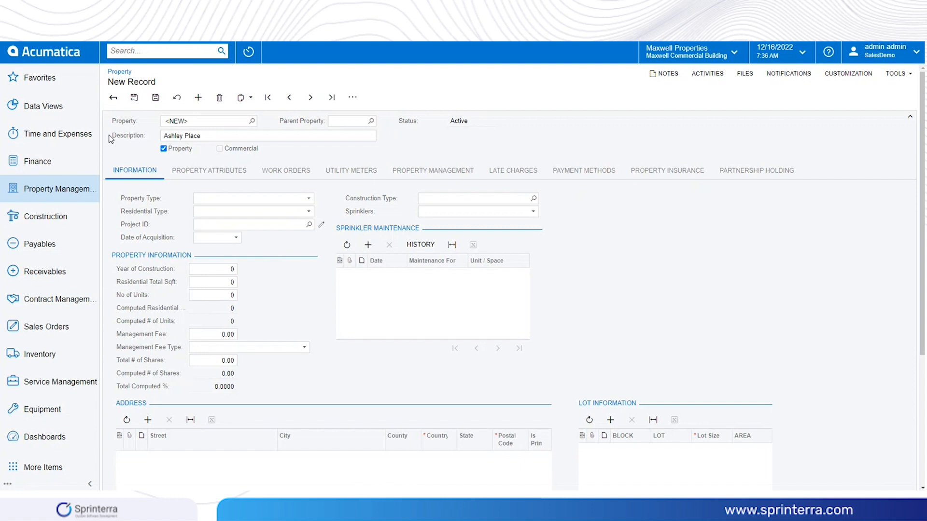
# Step: Set Ashley Place's property type to Commercial and check the commercial type lookup
pyautogui.click(308, 202)
pyautogui.click(300, 208)
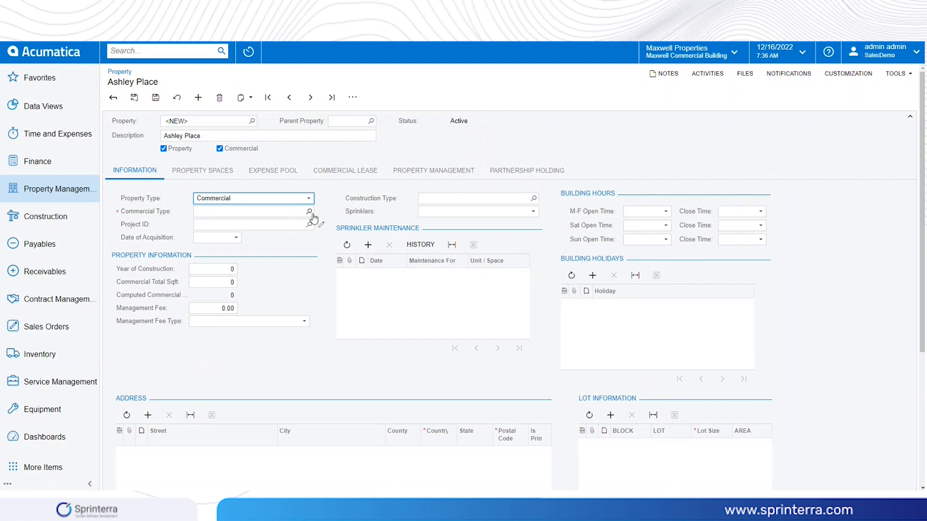
pyautogui.click(310, 212)
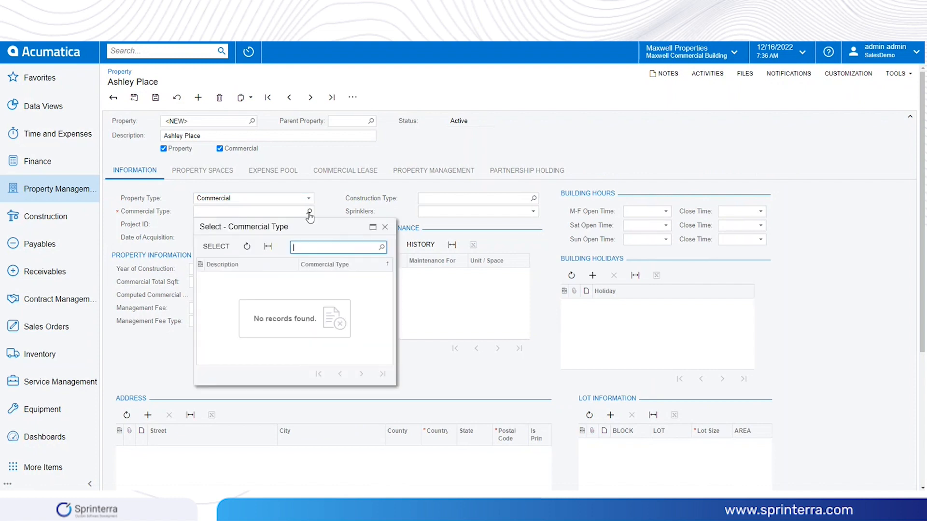
pyautogui.click(385, 227)
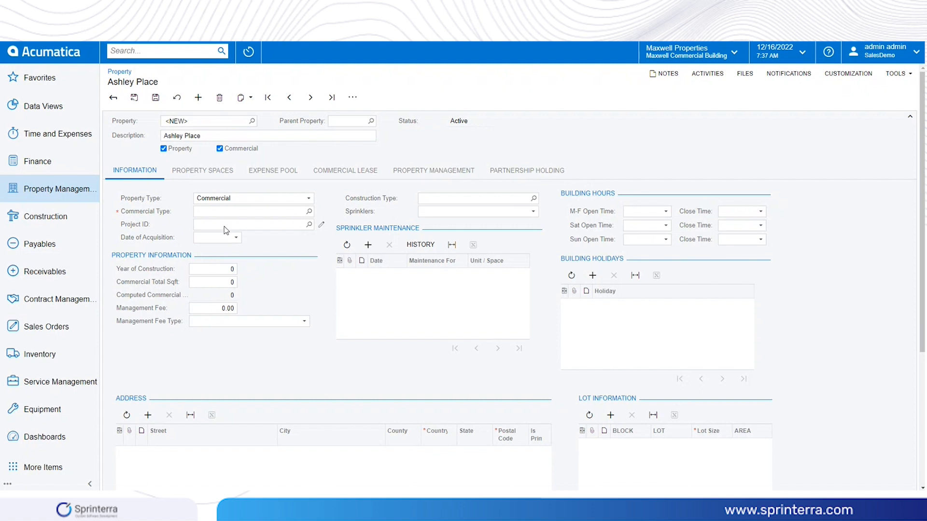
# Step: Review the address, lot information and identifiers sections of the Ashley Place record
pyautogui.scroll(-1, 231, 259)
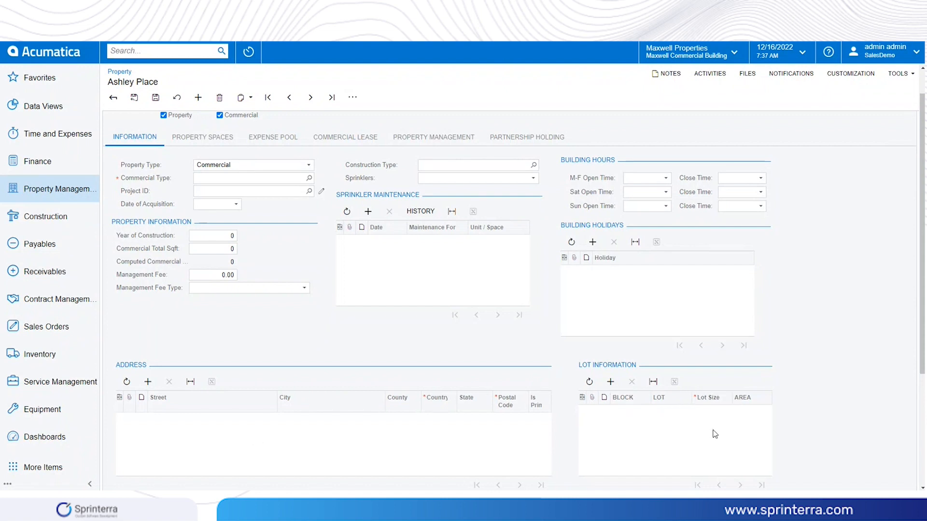
pyautogui.scroll(-1, 715, 435)
pyautogui.scroll(-2, 715, 433)
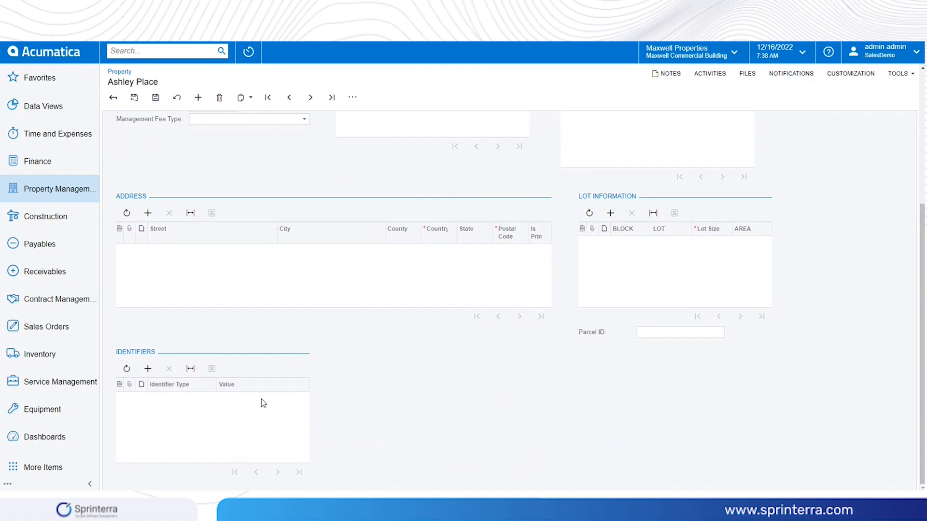
pyautogui.scroll(5, 262, 403)
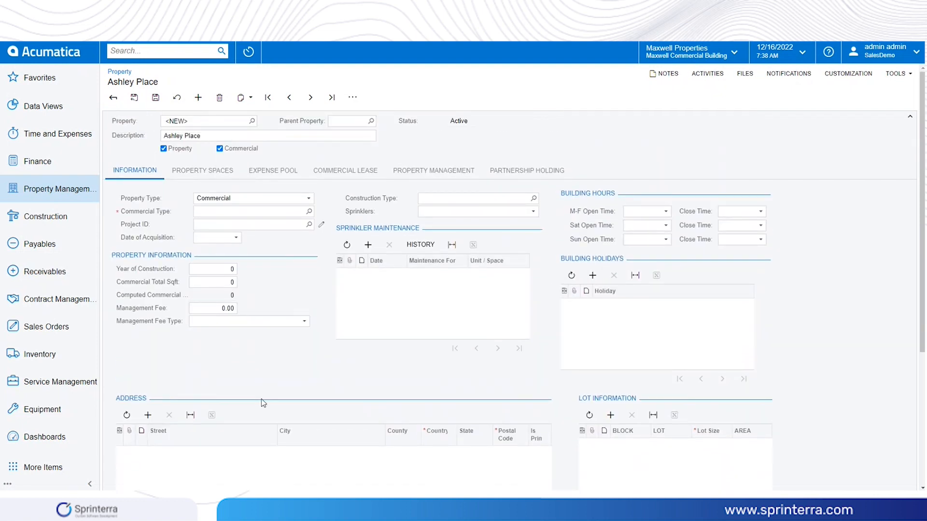
# Step: Examine Ashley Place's property spaces, expense pool, commercial lease, property management and partnership holding details, and return to its general information
pyautogui.click(223, 173)
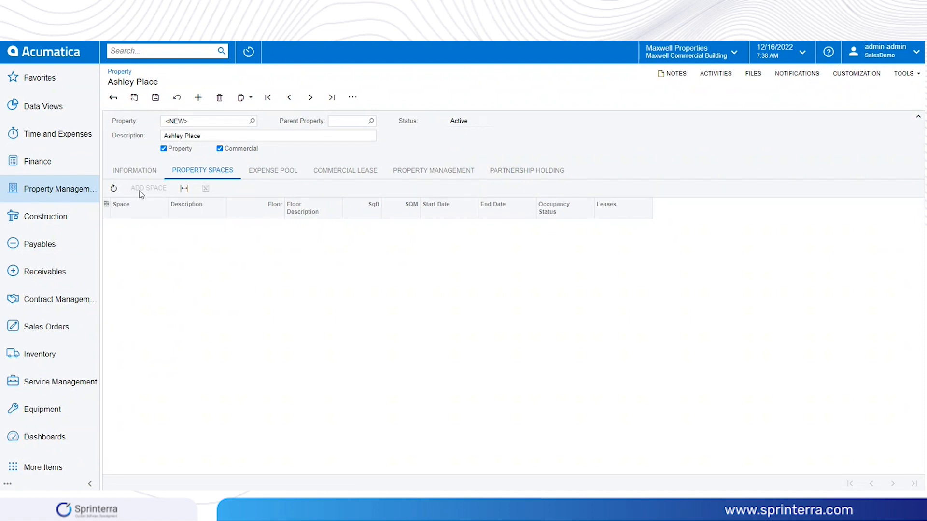
pyautogui.click(122, 173)
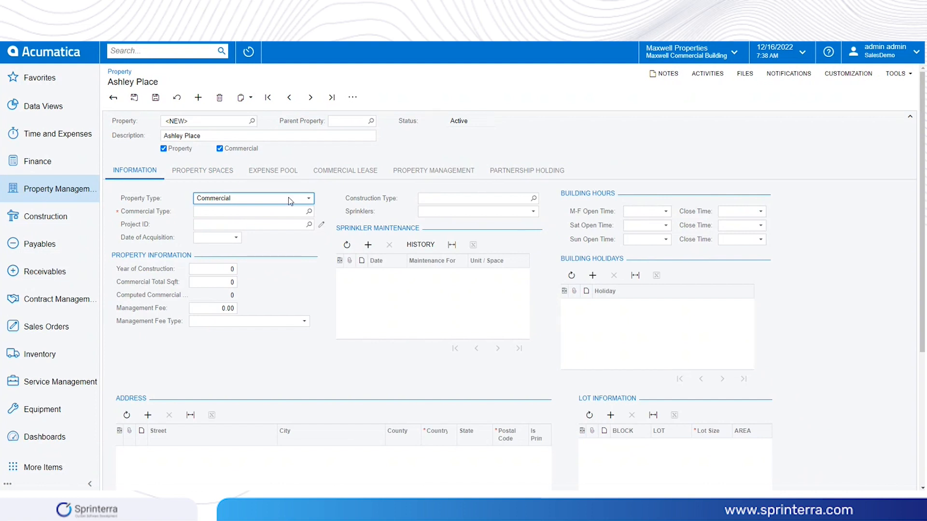
pyautogui.click(227, 170)
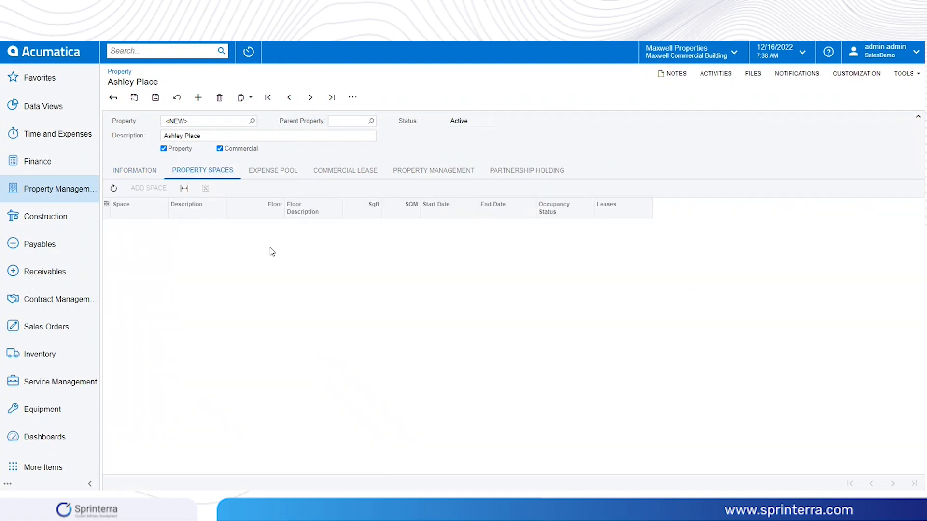
pyautogui.click(279, 173)
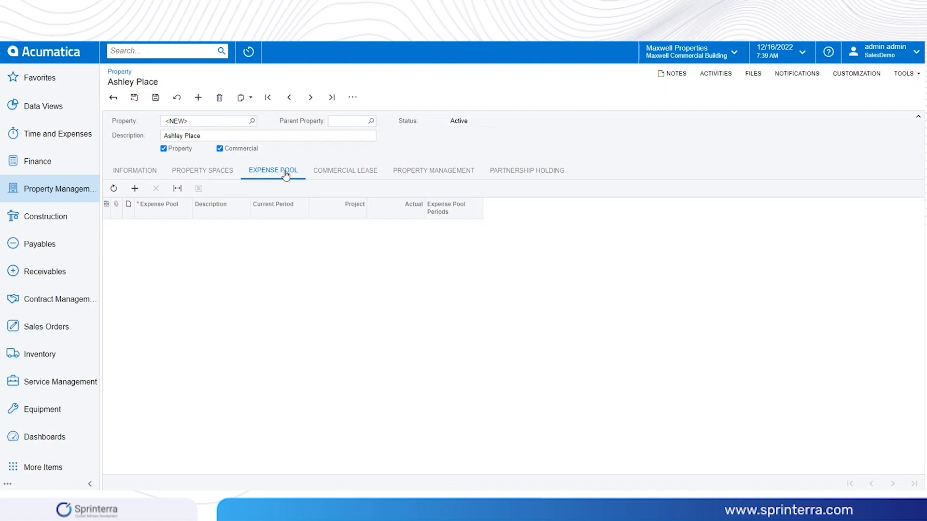
pyautogui.click(332, 181)
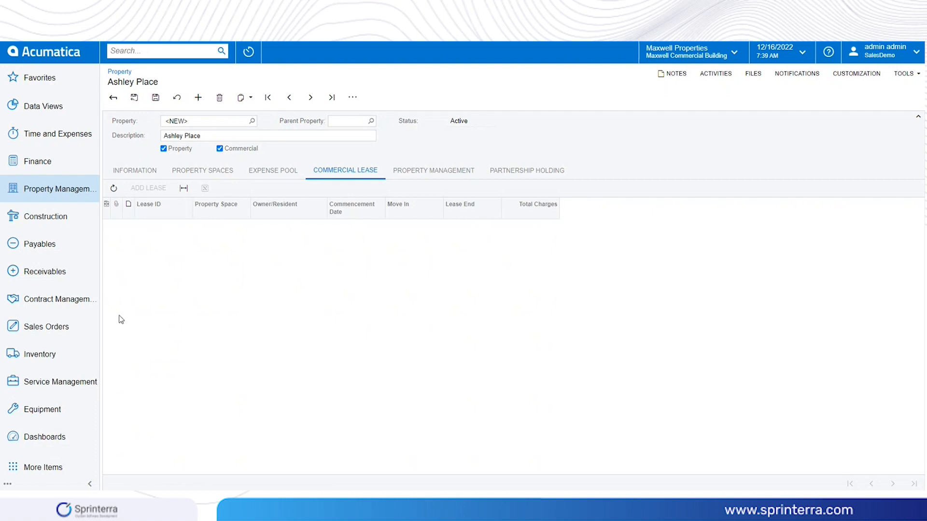
pyautogui.click(422, 174)
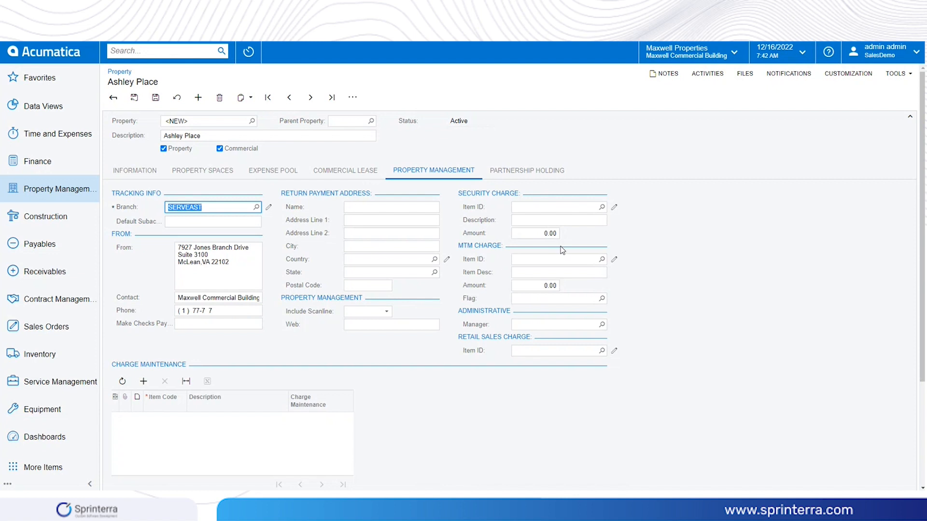
pyautogui.click(519, 175)
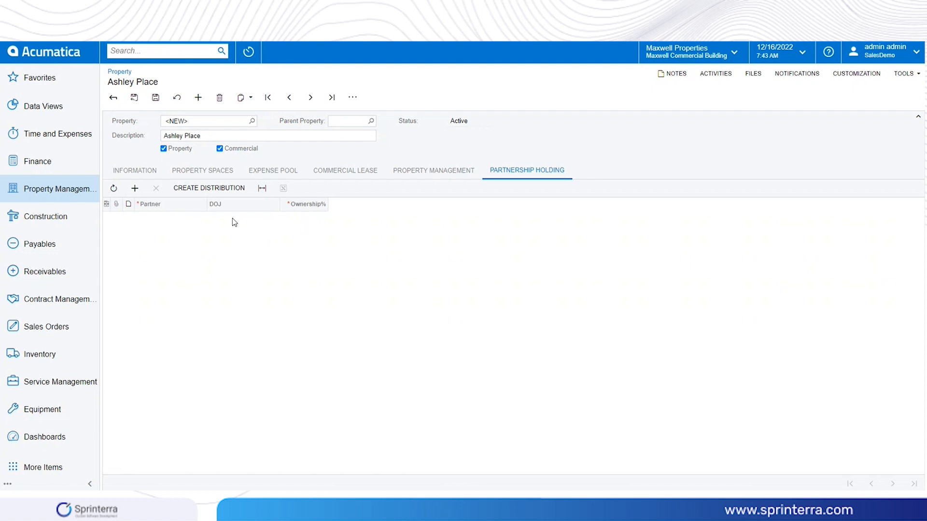
pyautogui.click(144, 170)
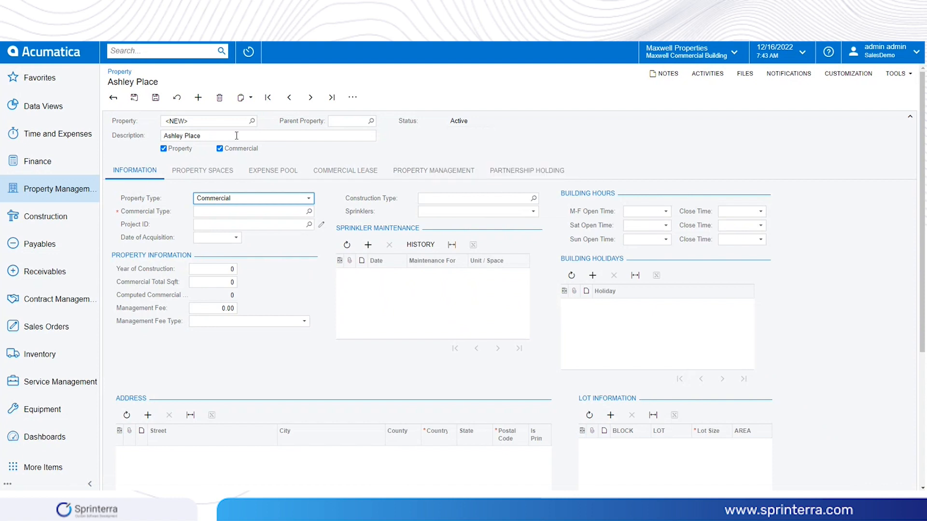
# Step: Discard the unsaved Ashley Place record and open the existing ARC COMMERCIAL property
pyautogui.click(114, 98)
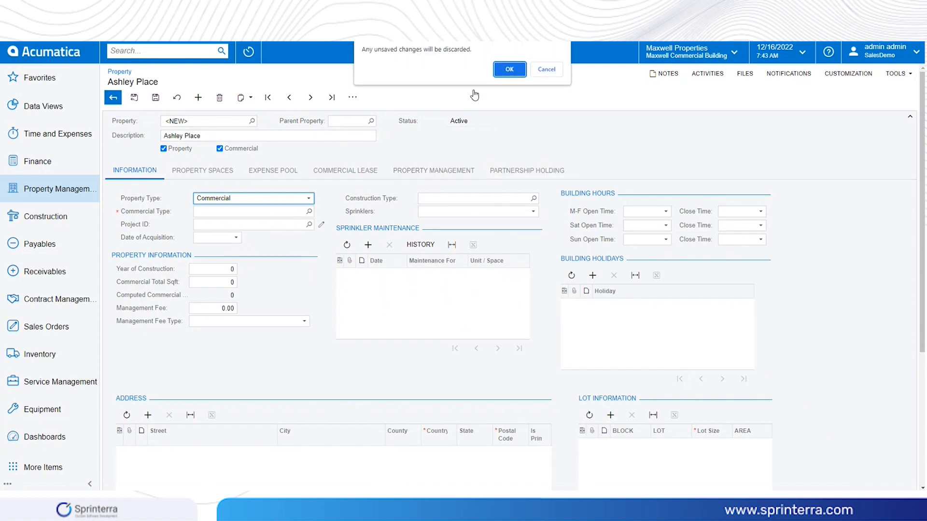
pyautogui.click(504, 73)
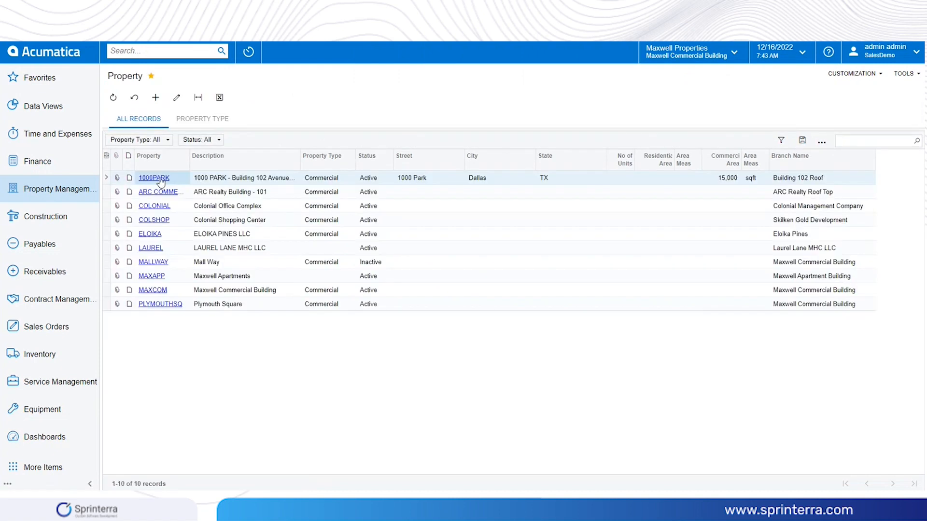
pyautogui.click(157, 192)
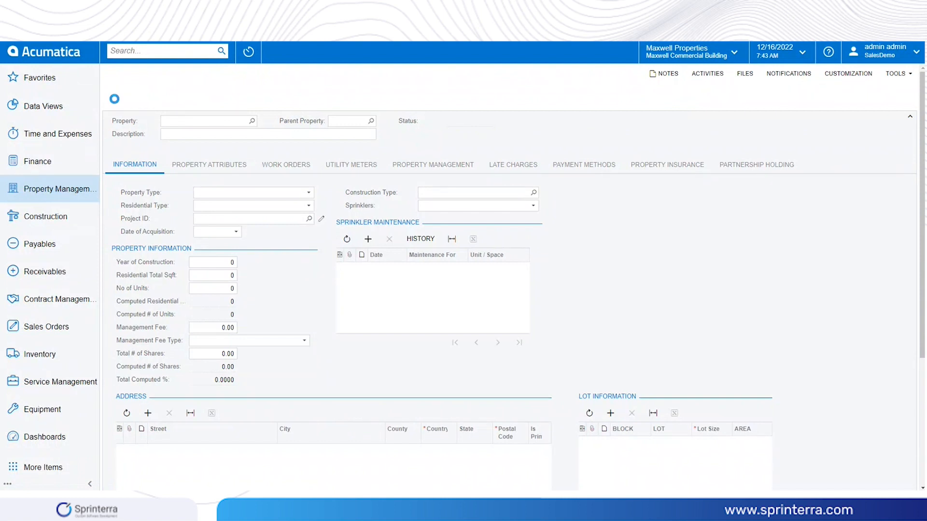
# Step: Open the 1000PARK property and review its spaces, expense pool, commercial lease, property management and partnership holding details, returning to its general information
pyautogui.click(113, 98)
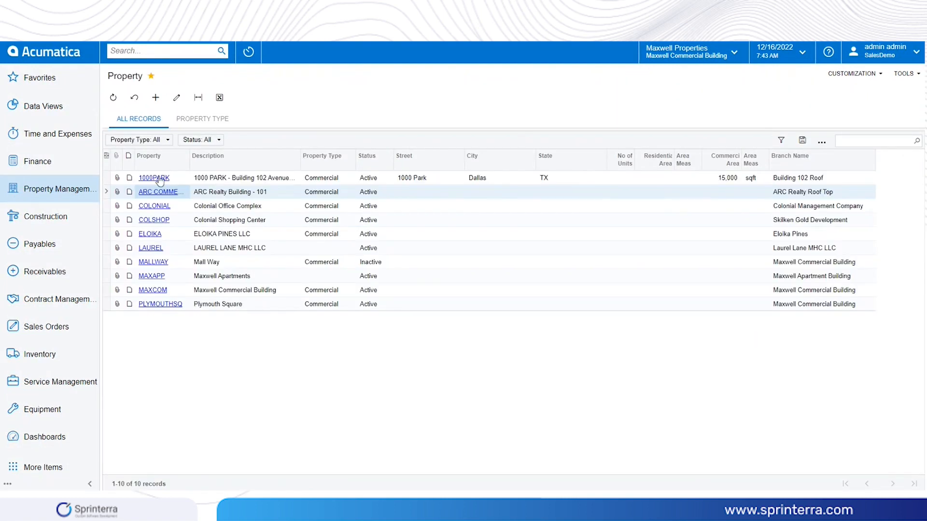
pyautogui.click(158, 177)
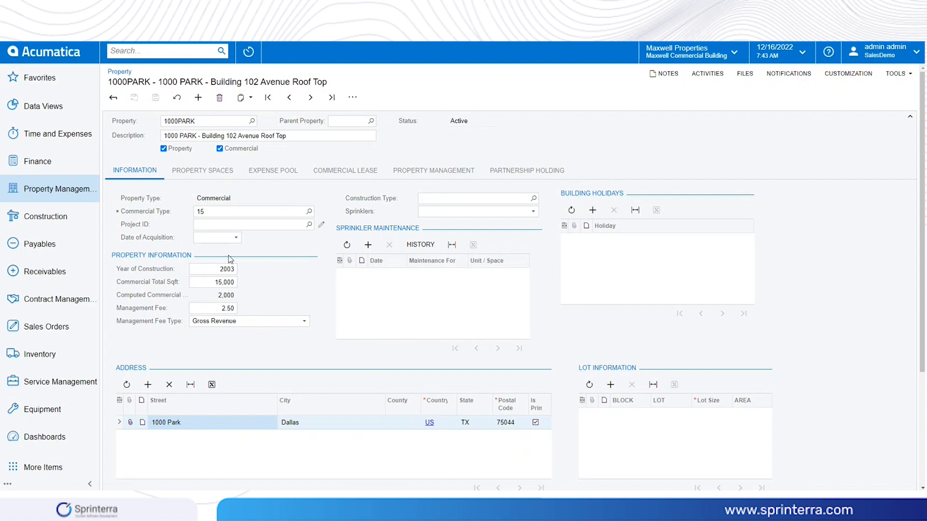
pyautogui.click(222, 172)
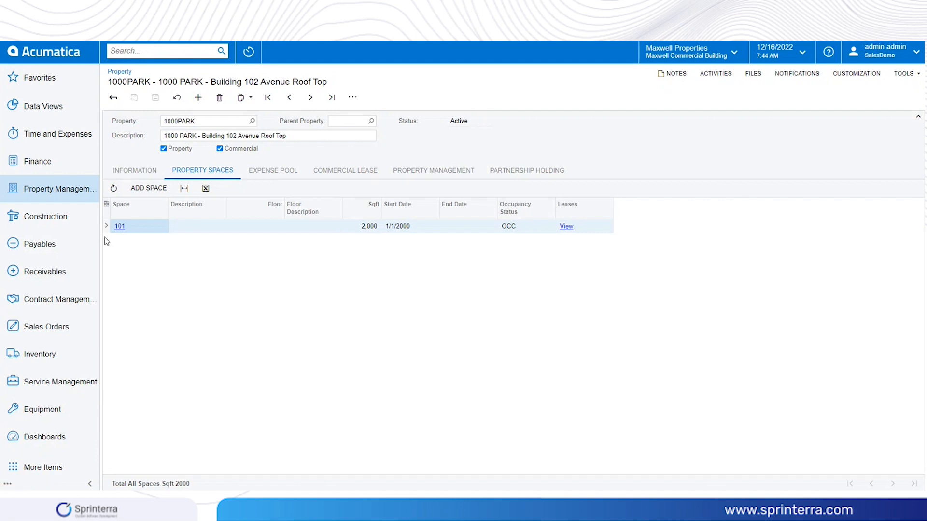
pyautogui.click(278, 168)
pyautogui.click(360, 174)
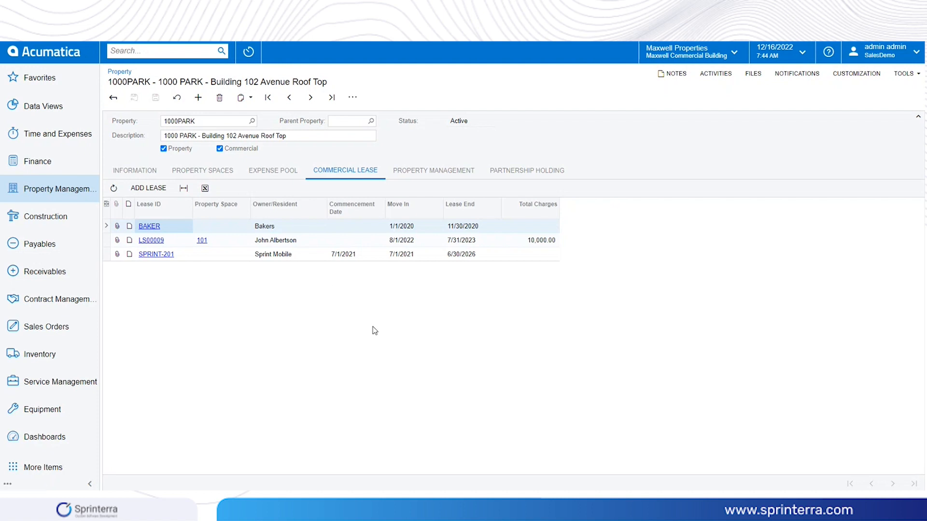
pyautogui.click(410, 172)
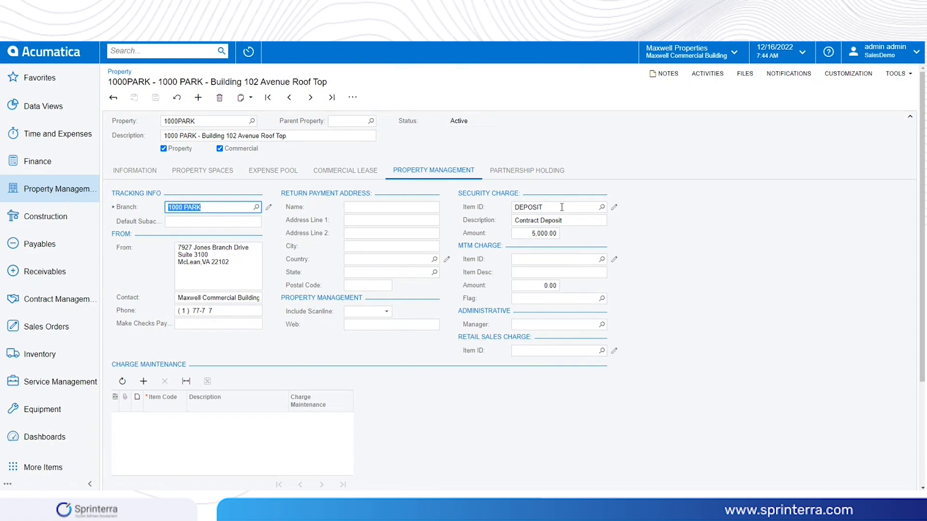
pyautogui.click(540, 171)
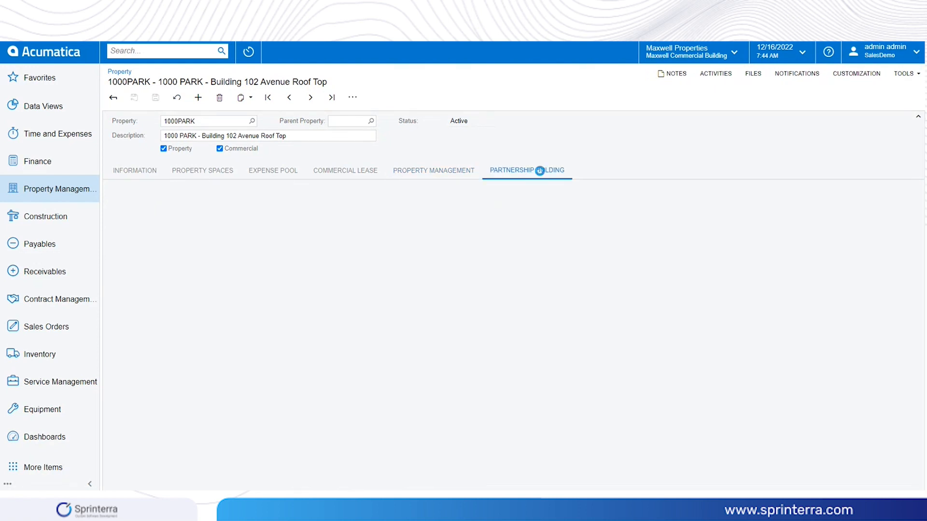
pyautogui.click(141, 172)
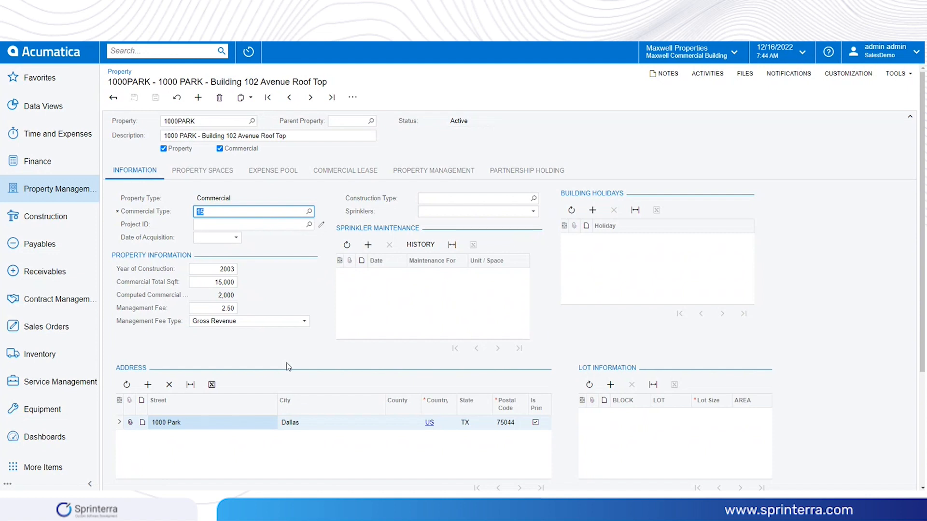
# Step: Return to the property list and check the available companies and branches without switching
pyautogui.click(114, 98)
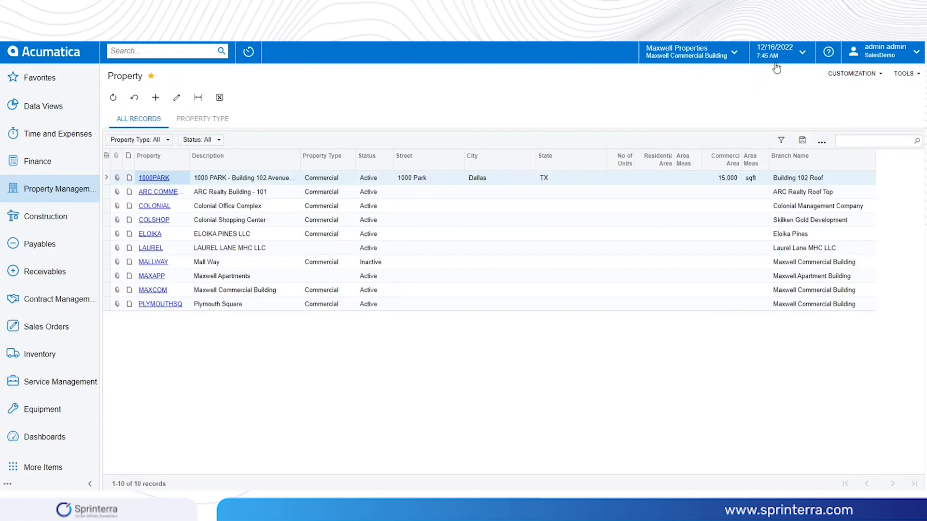
pyautogui.click(731, 61)
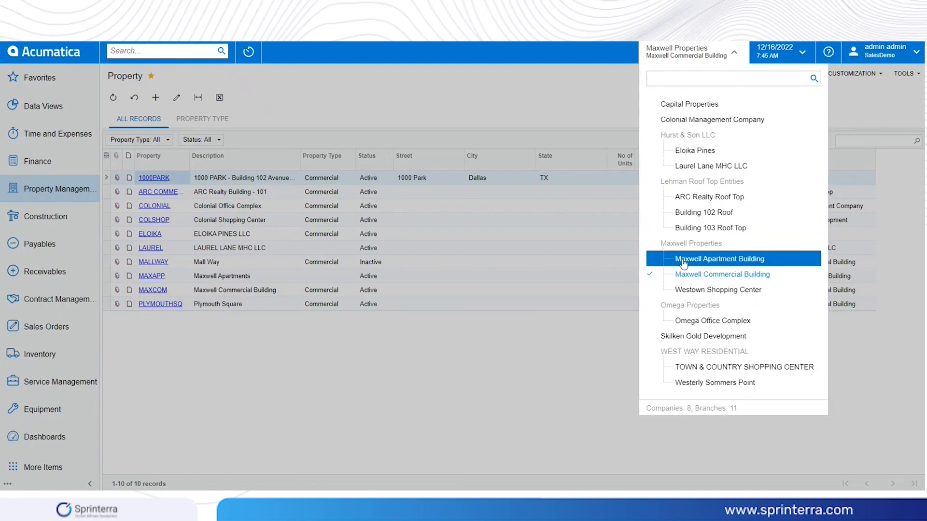
pyautogui.click(573, 100)
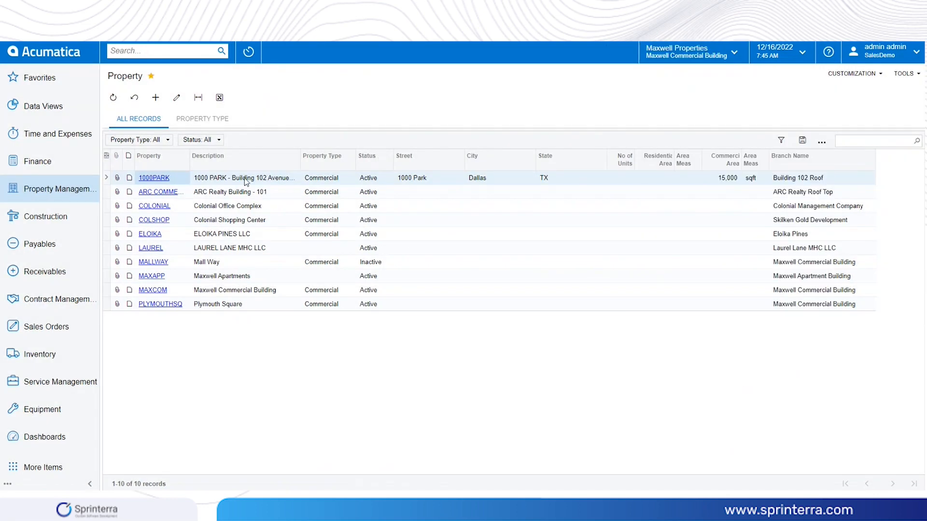
# Step: Create a new record from the Unit list and select ARC COMMERCIAL as its property
pyautogui.click(60, 194)
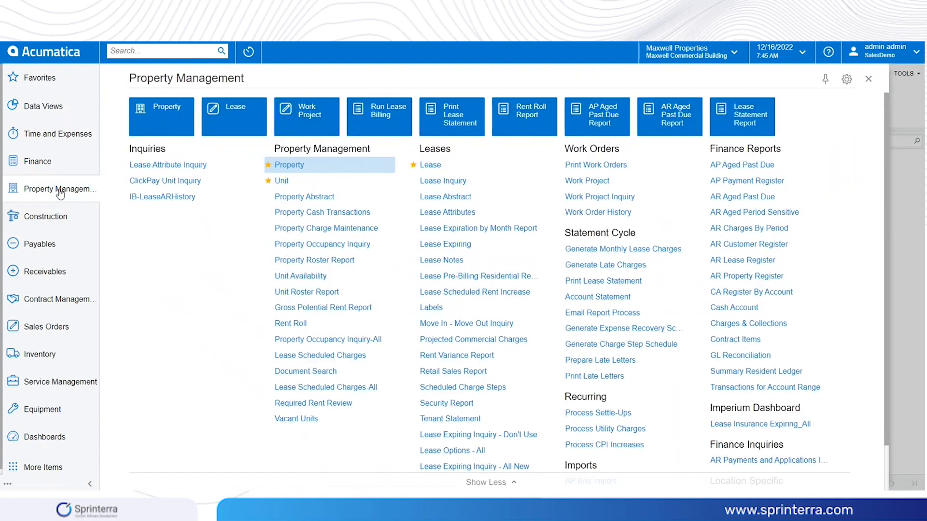
pyautogui.click(282, 181)
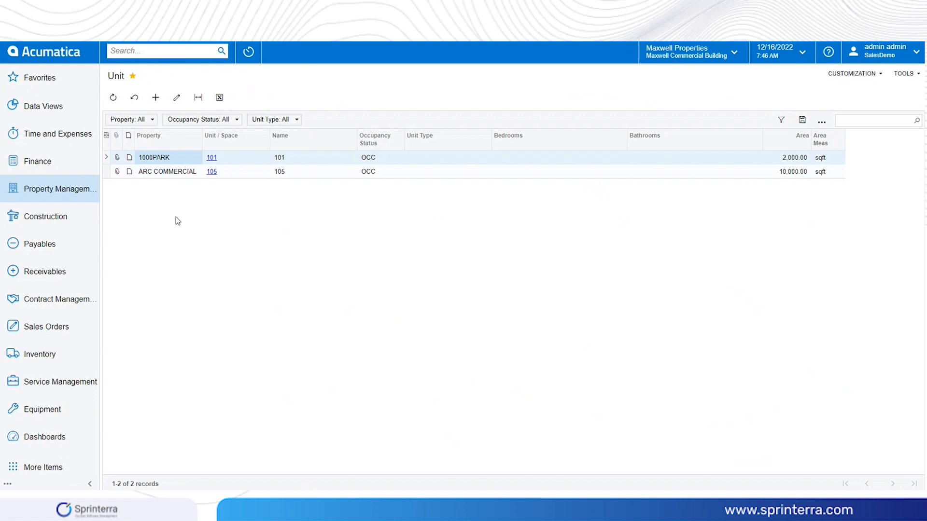
pyautogui.click(155, 101)
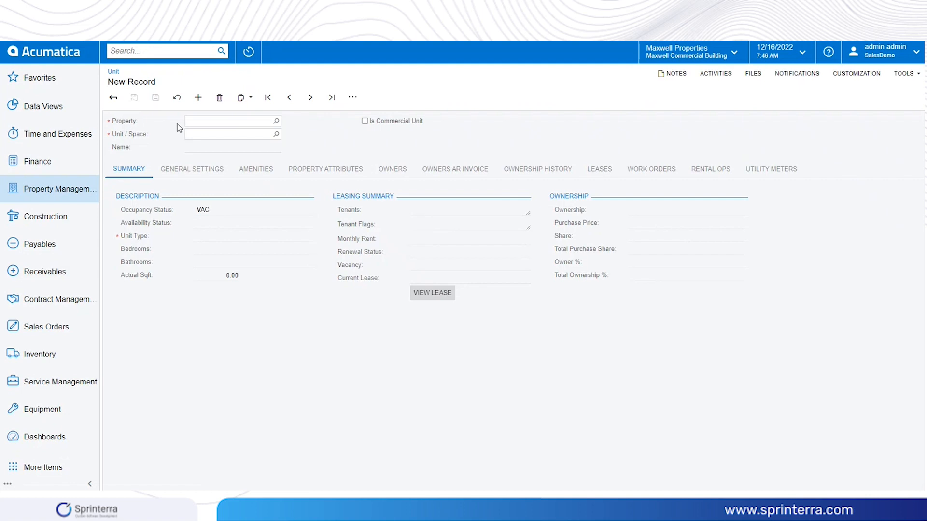
pyautogui.click(276, 121)
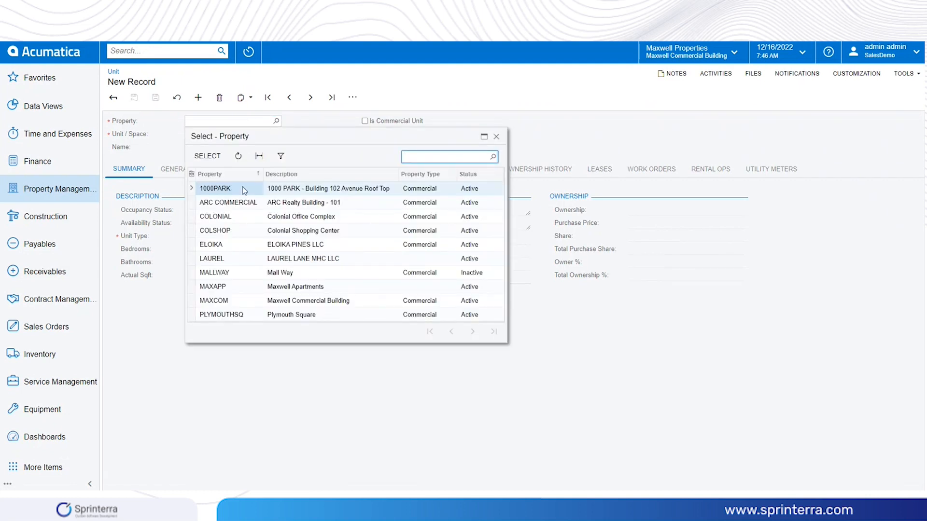
pyautogui.click(237, 205)
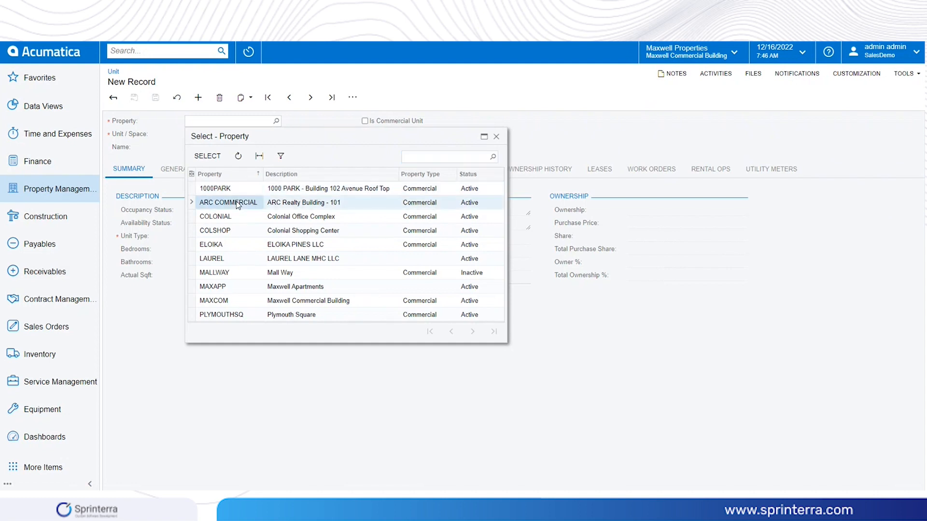
pyautogui.click(212, 157)
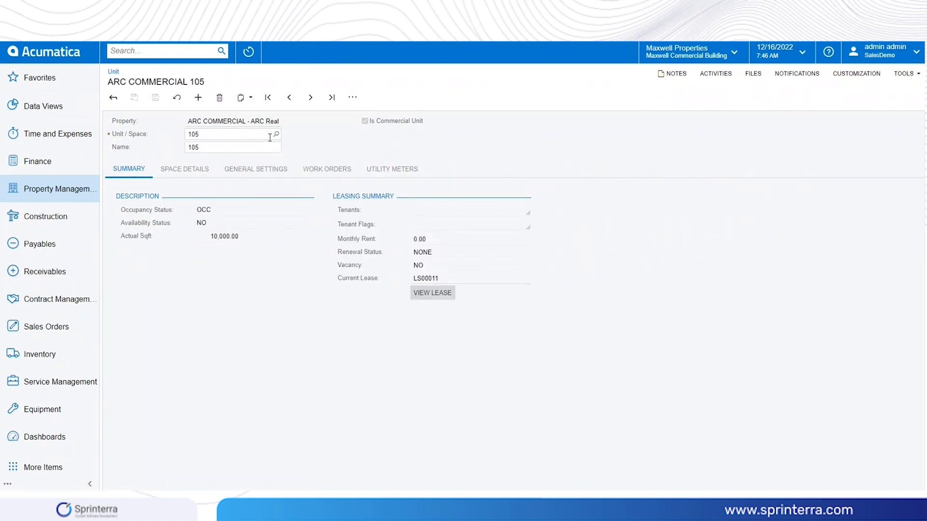
# Step: Enter 106 as both the unit/space and the name of the new ARC COMMERCIAL unit
pyautogui.click(231, 136)
pyautogui.write('106')
pyautogui.press('Tab')
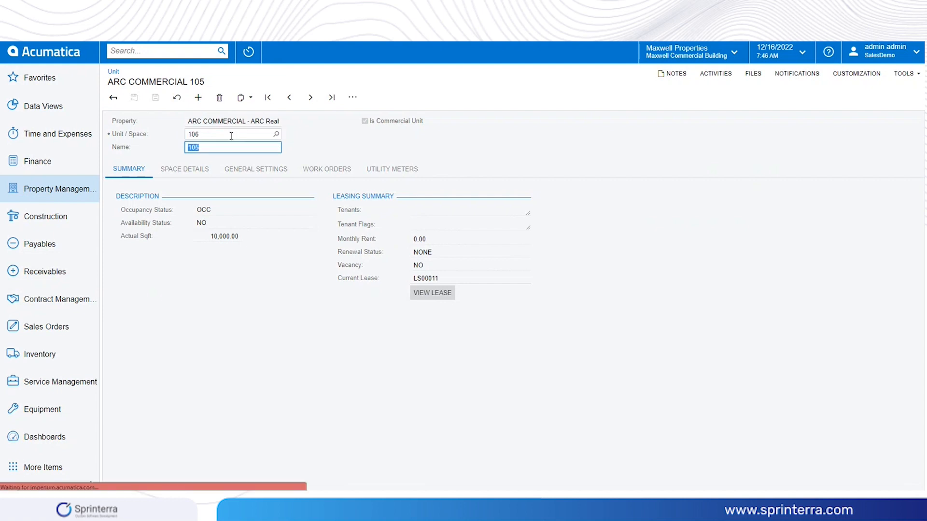
pyautogui.write('106')
pyautogui.press('Tab')
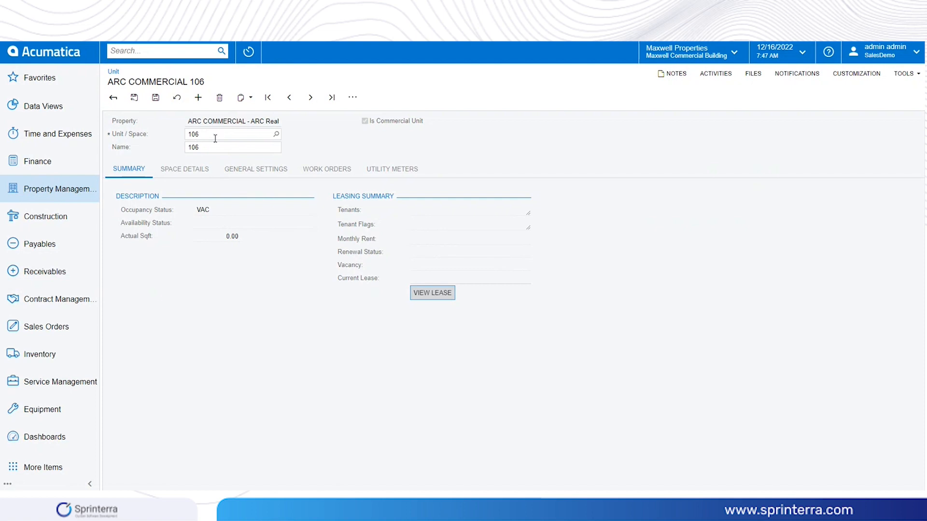
# Step: Set the start date in unit 106's space details to 1/2/2022
pyautogui.click(198, 167)
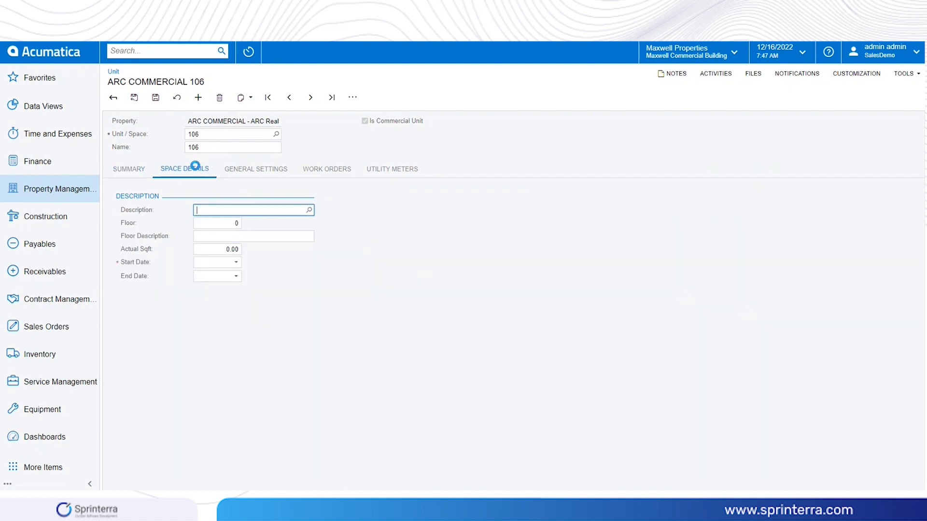
pyautogui.click(221, 261)
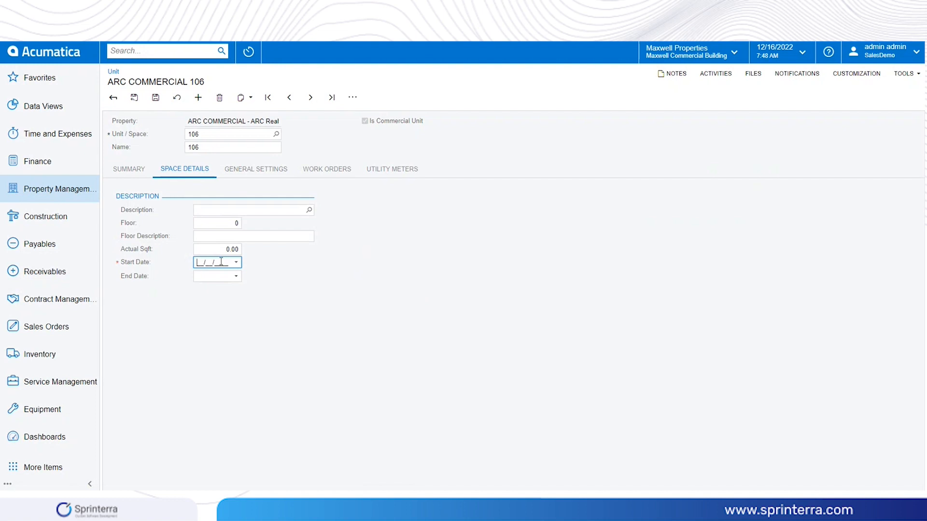
pyautogui.write('0102')
pyautogui.write('2022')
pyautogui.press('Tab')
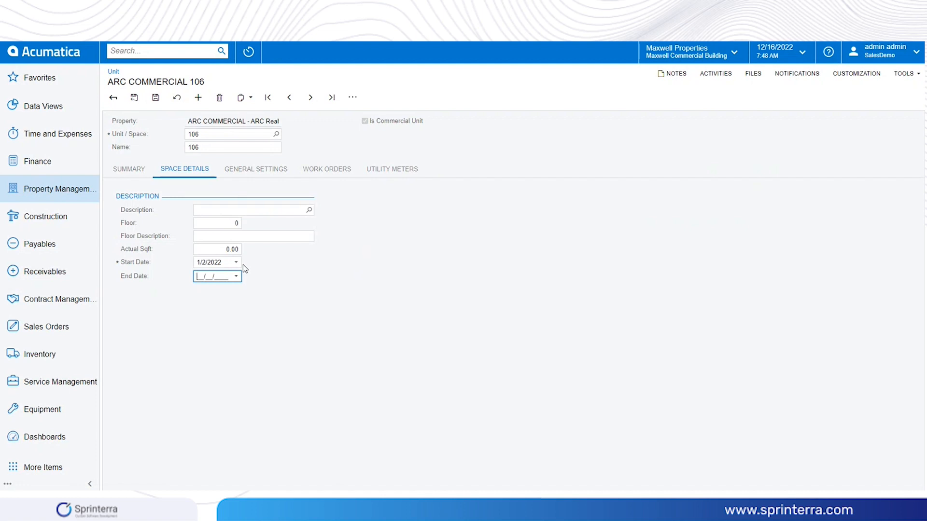
# Step: Set unit 106's actual square footage to 1,575 and save the unit
pyautogui.click(162, 100)
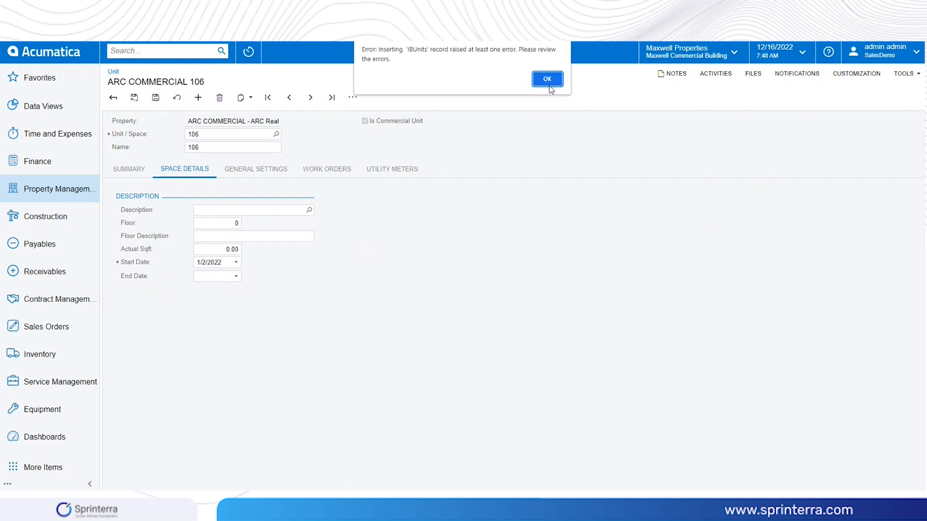
pyautogui.click(548, 79)
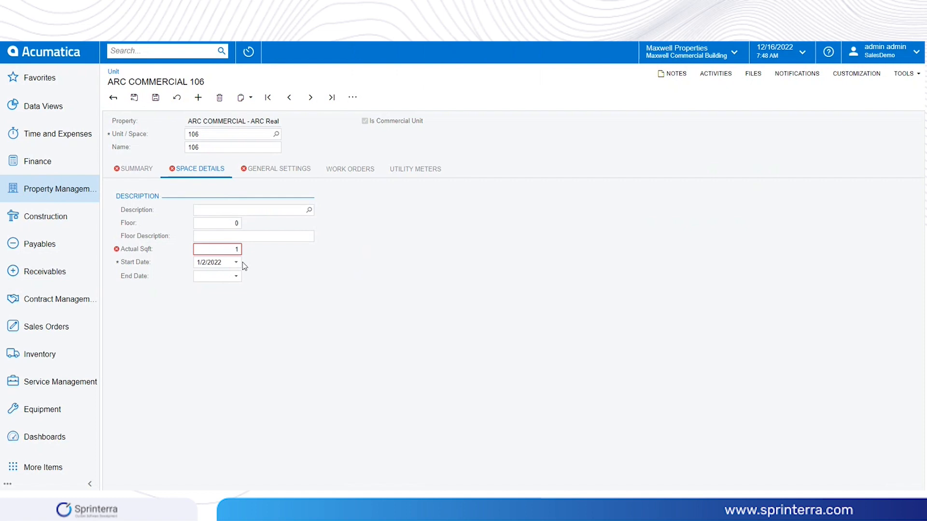
pyautogui.write('1500')
pyautogui.press('Tab')
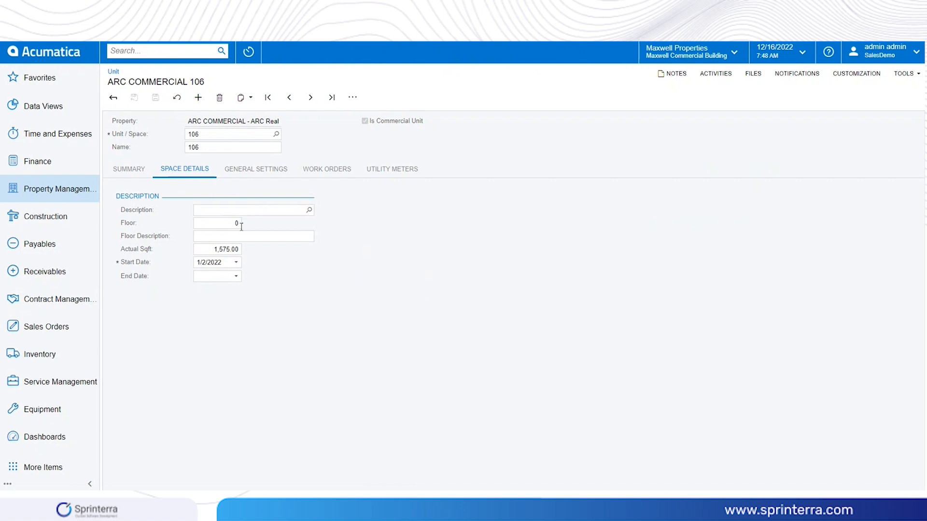
# Step: Review unit 106's space details, general settings, work orders and utility meters, and return to the unit list
pyautogui.click(203, 165)
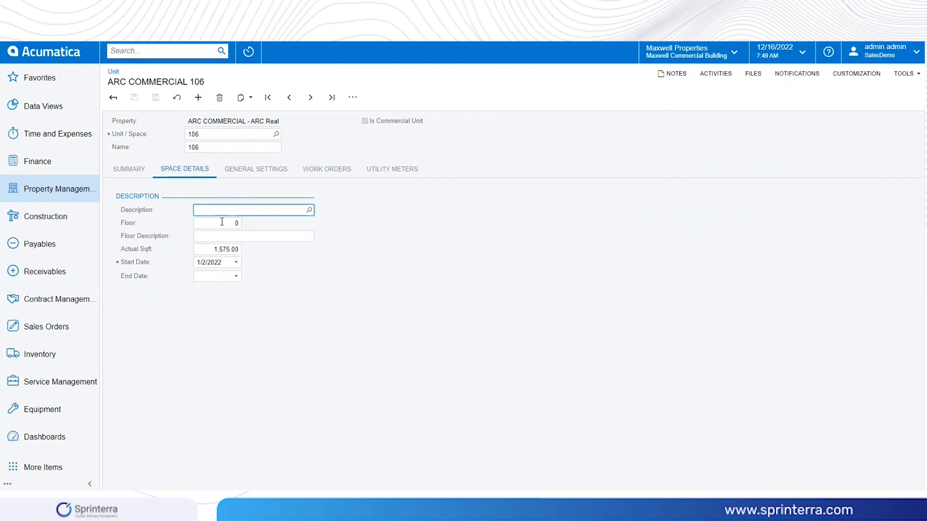
pyautogui.click(251, 172)
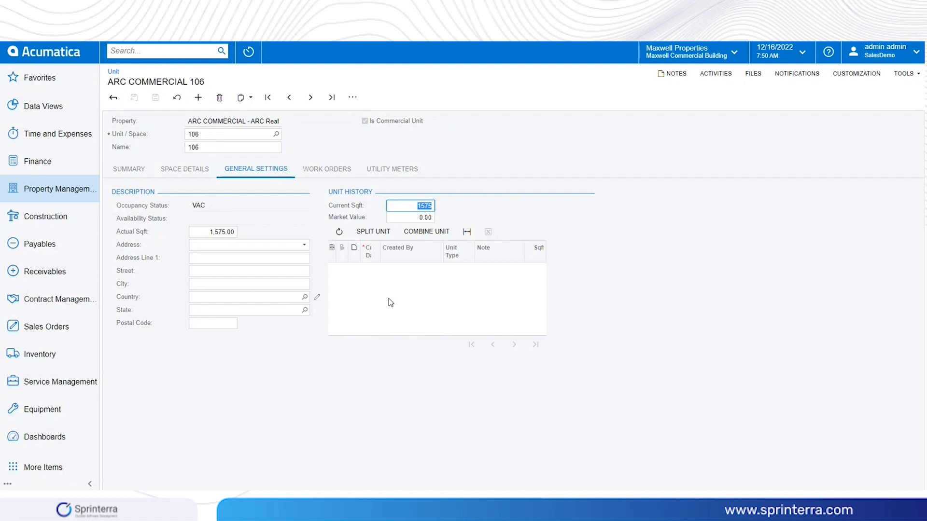
pyautogui.click(339, 169)
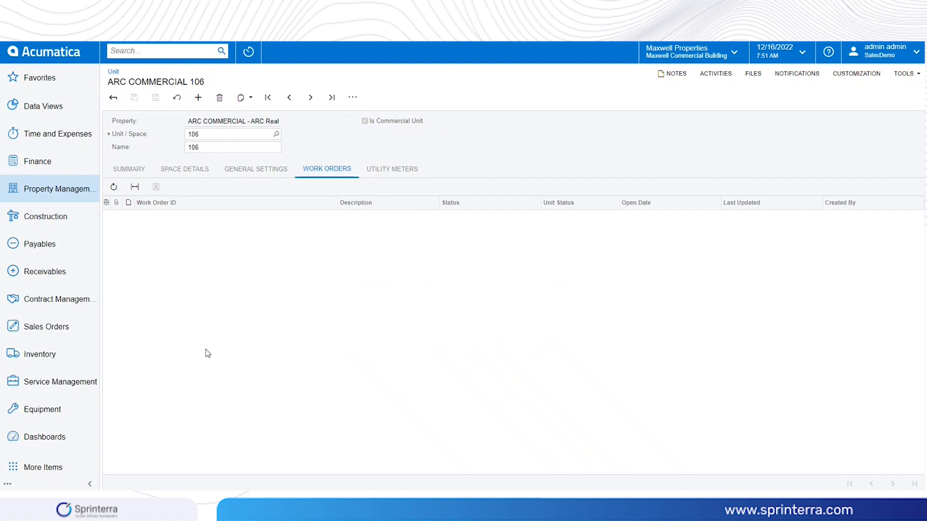
pyautogui.click(392, 174)
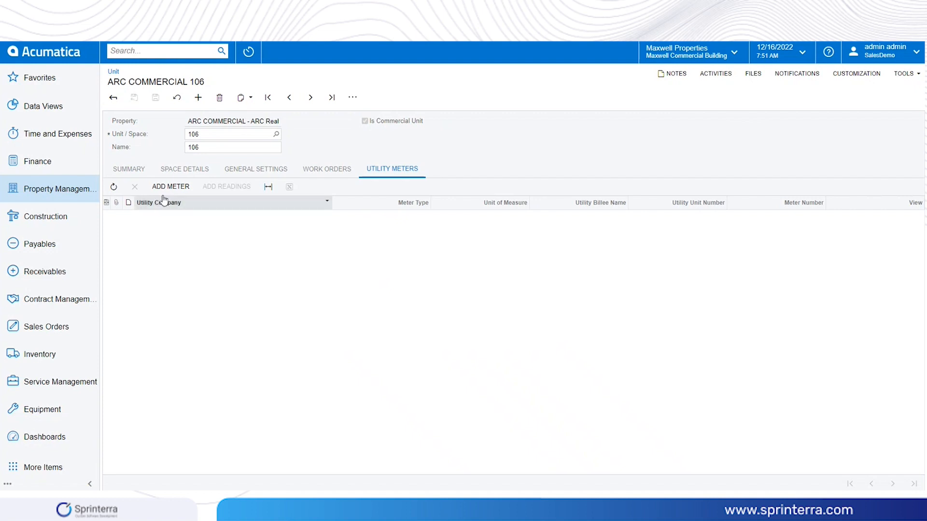
pyautogui.click(137, 172)
pyautogui.click(113, 97)
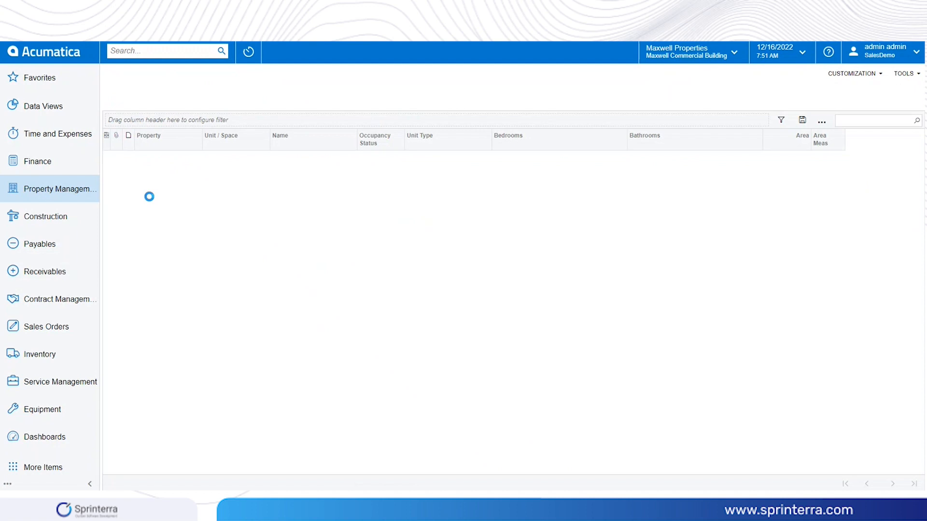
# Step: Open unit 101 of 1000PARK, view its current lease and close the lease window
pyautogui.click(211, 157)
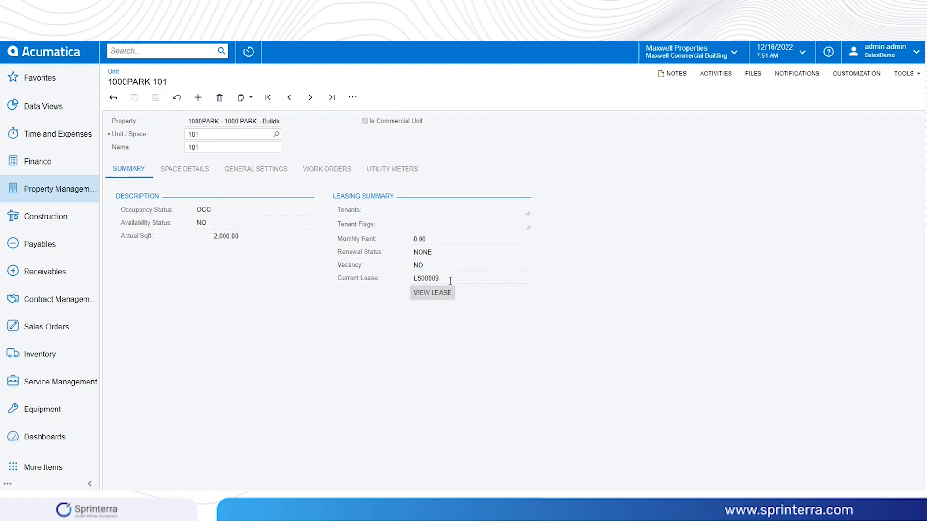
pyautogui.click(447, 297)
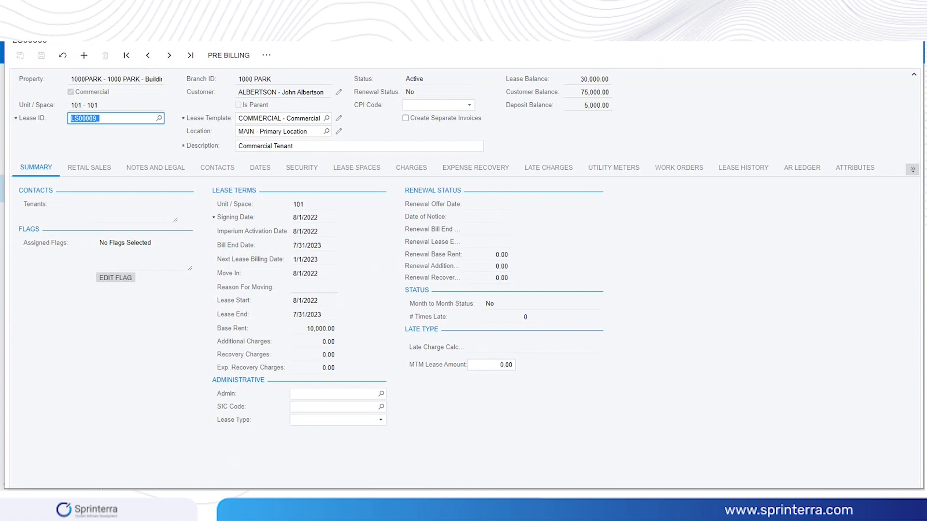
pyautogui.click(912, 6)
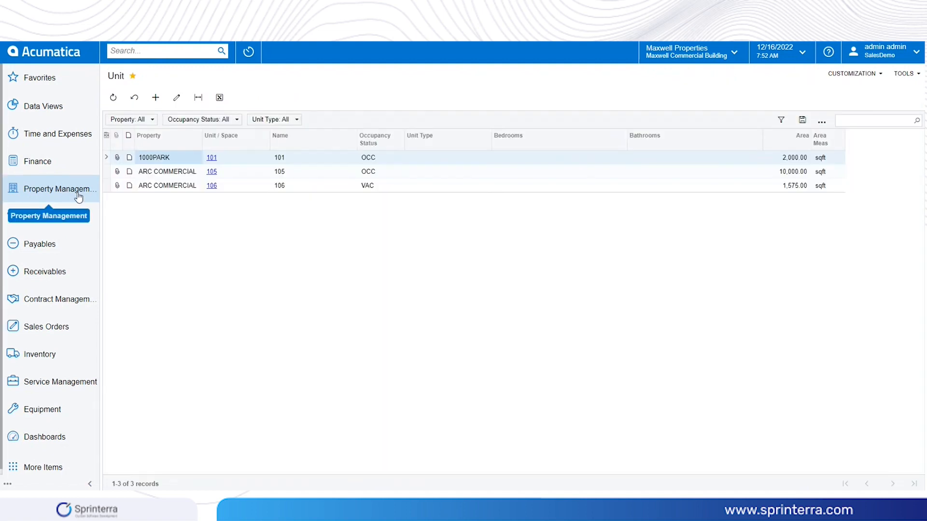
# Step: Open the list of leases in the property management module
pyautogui.click(76, 191)
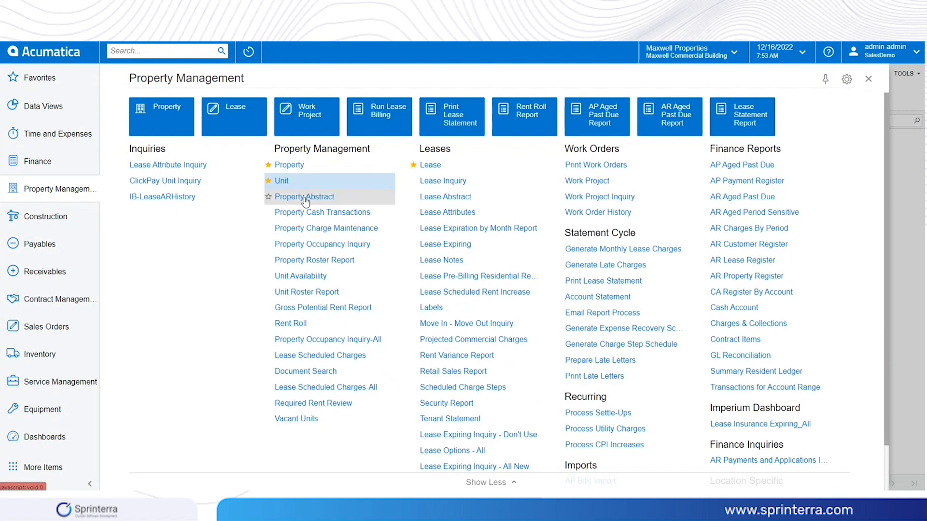
pyautogui.click(436, 165)
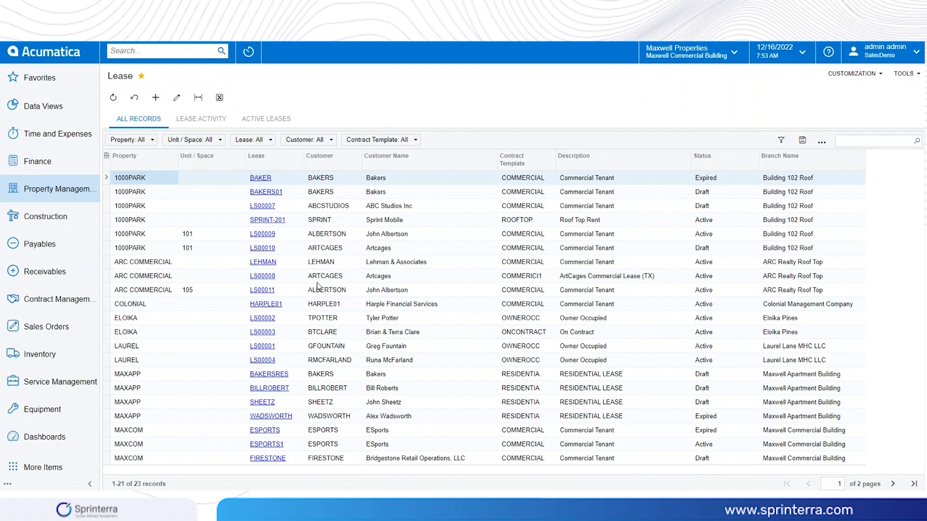
# Step: Search the menu for customer screens, look through the results and close the search
pyautogui.click(200, 52)
pyautogui.write('customer')
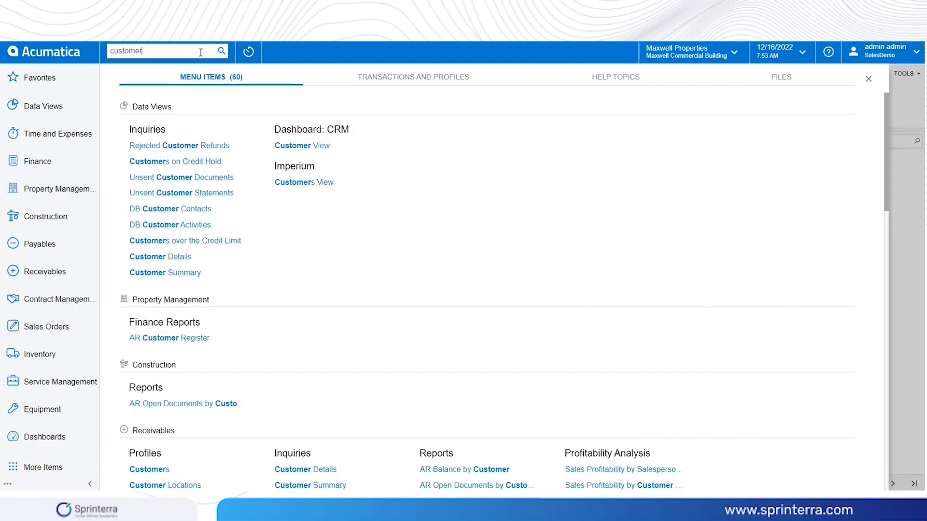
pyautogui.scroll(-3, 181, 375)
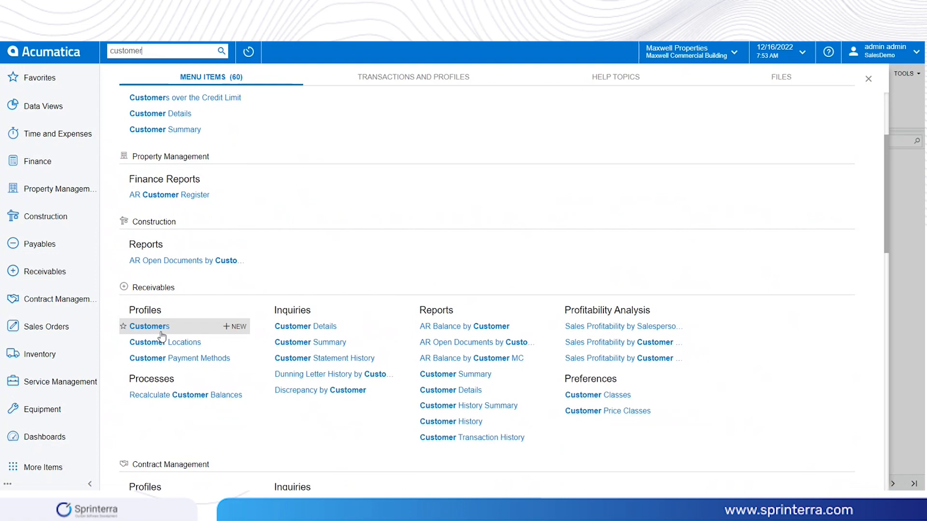
pyautogui.scroll(-2, 141, 338)
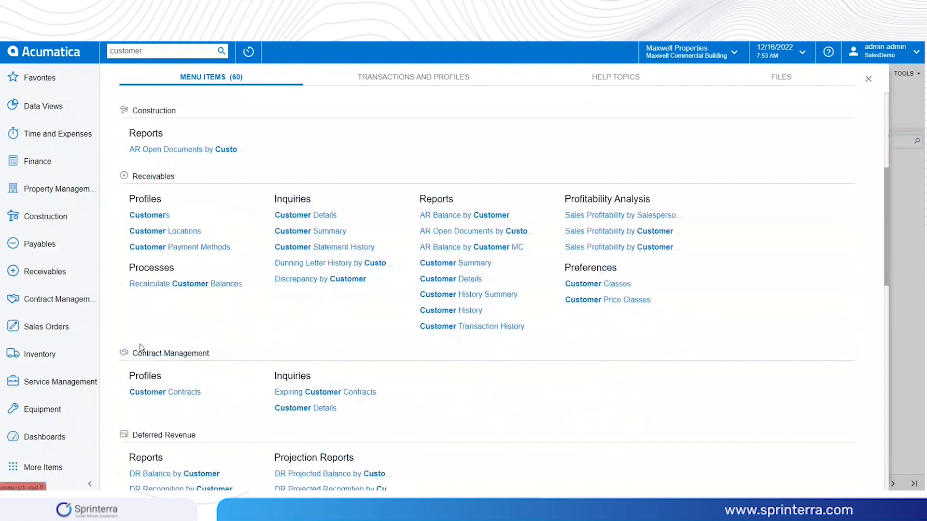
pyautogui.scroll(-5, 165, 420)
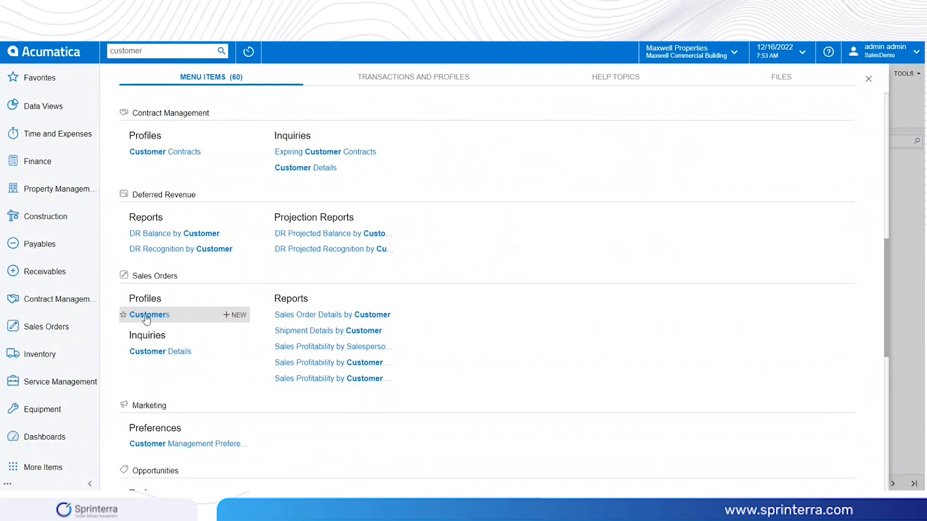
pyautogui.scroll(7, 146, 319)
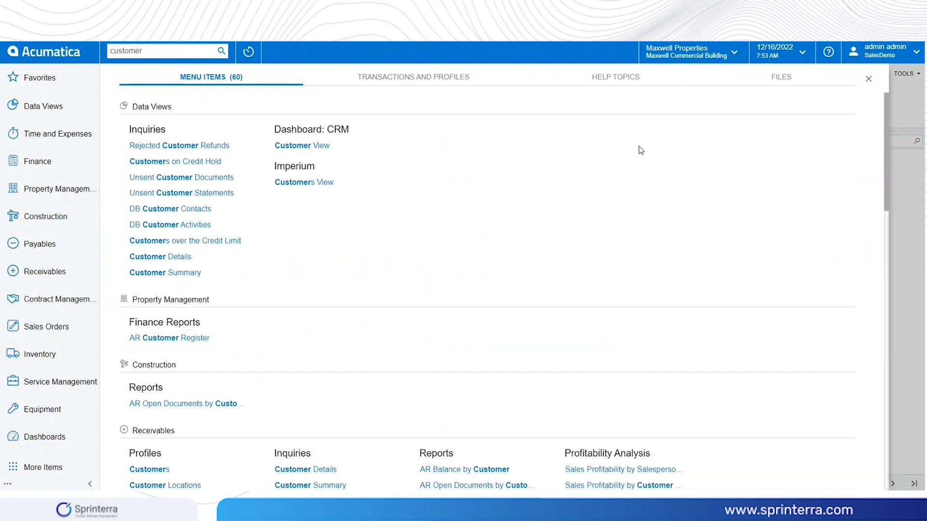
pyautogui.click(867, 78)
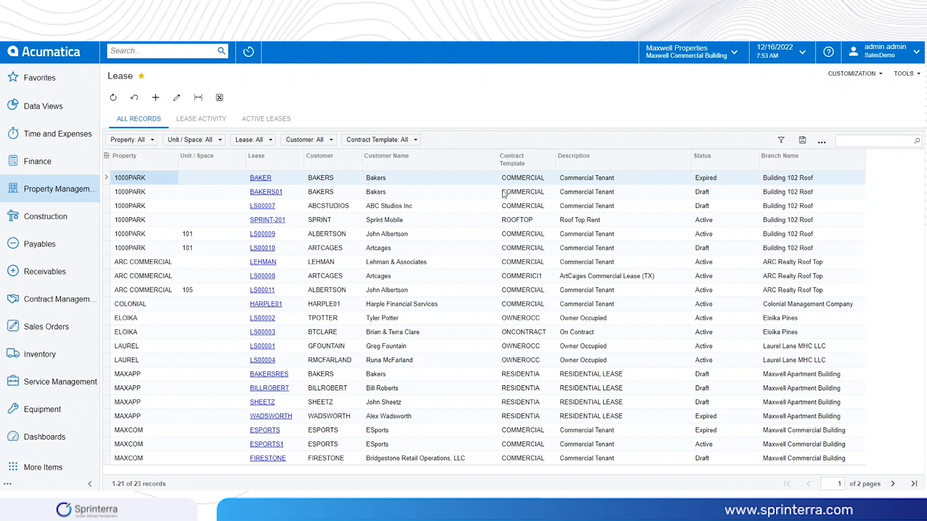
# Step: Look up the contract template screen through the menu search and return to the lease list
pyautogui.click(189, 52)
pyautogui.write('contract template')
pyautogui.click(165, 146)
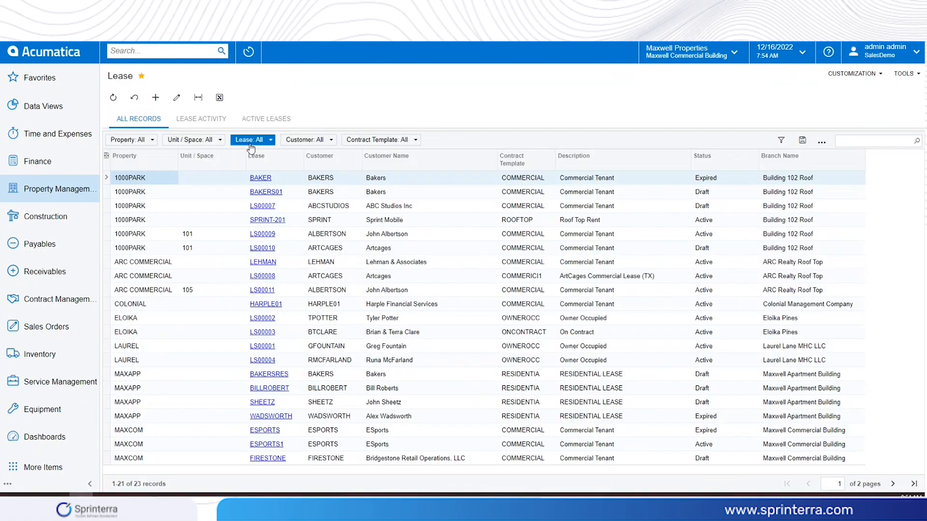
# Step: Create a new lease record for property ARC COMMERCIAL and assign it to unit 106
pyautogui.click(155, 98)
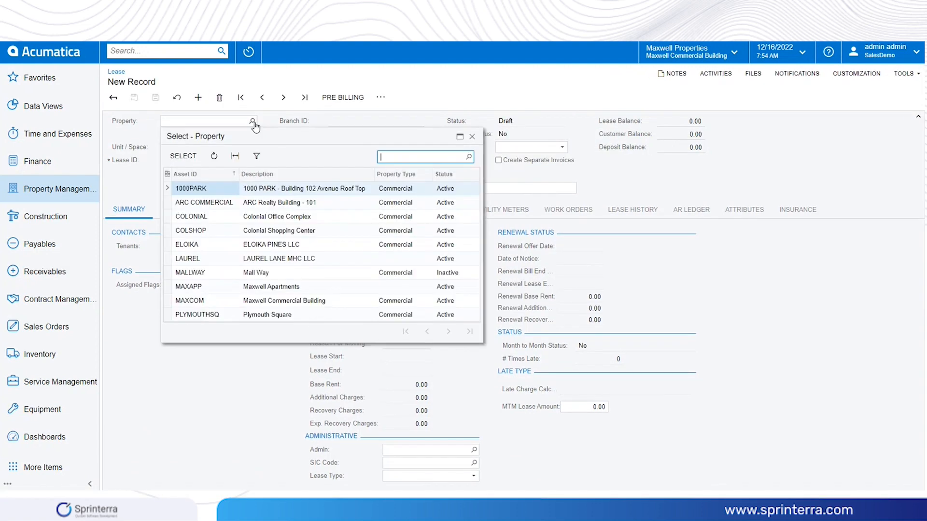
pyautogui.click(218, 203)
pyautogui.click(199, 157)
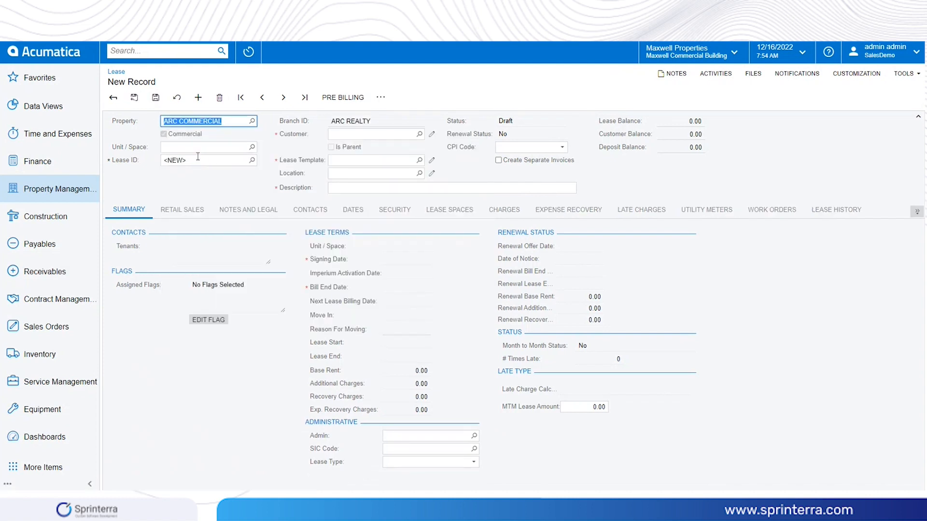
pyautogui.click(251, 147)
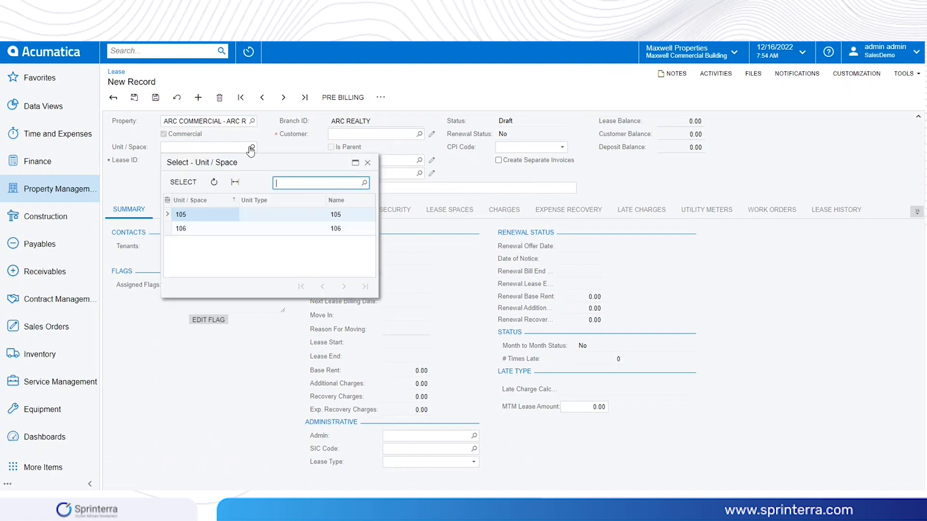
pyautogui.click(205, 231)
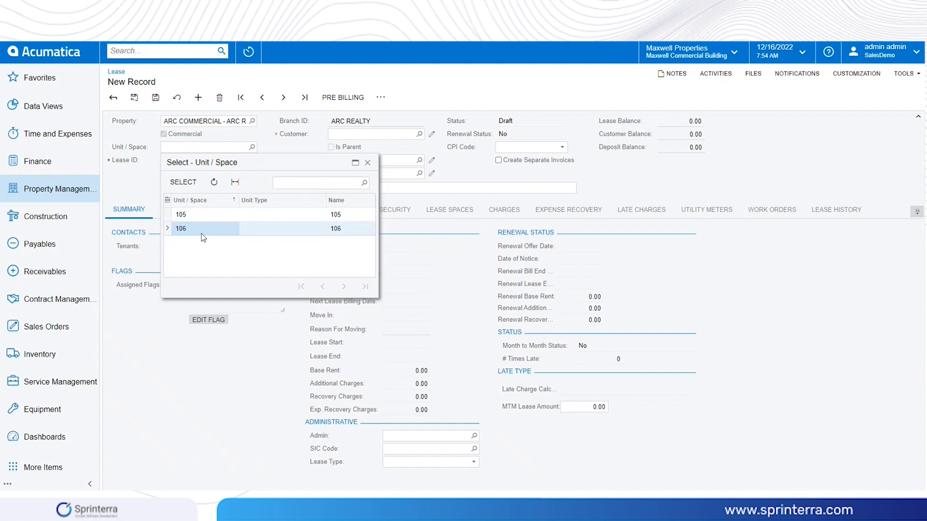
pyautogui.click(183, 182)
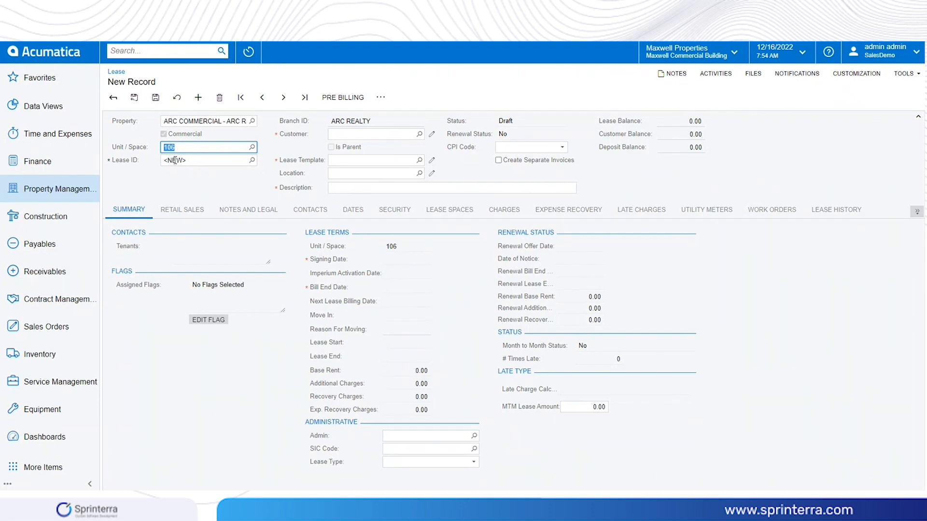
# Step: Assign the customer ARTCAGES and the COMMERCIAL lease template to the new lease
pyautogui.click(420, 134)
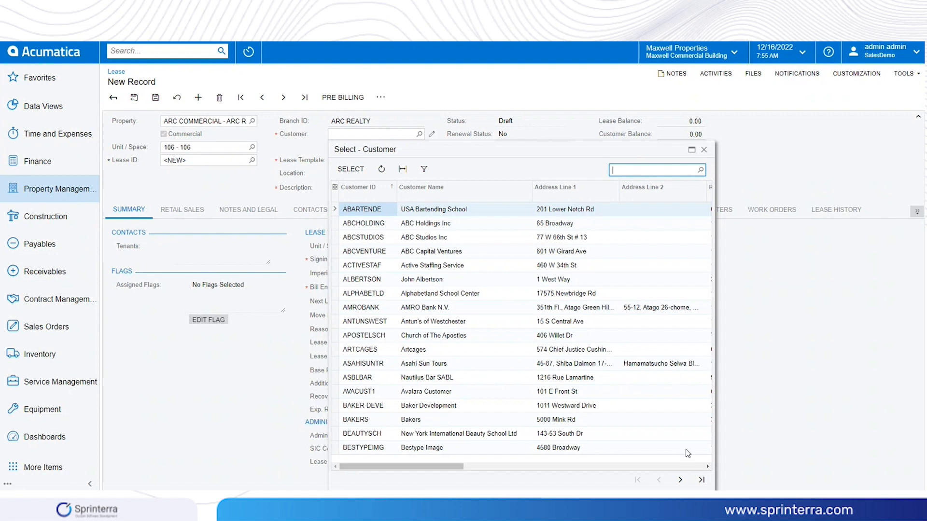
pyautogui.click(481, 349)
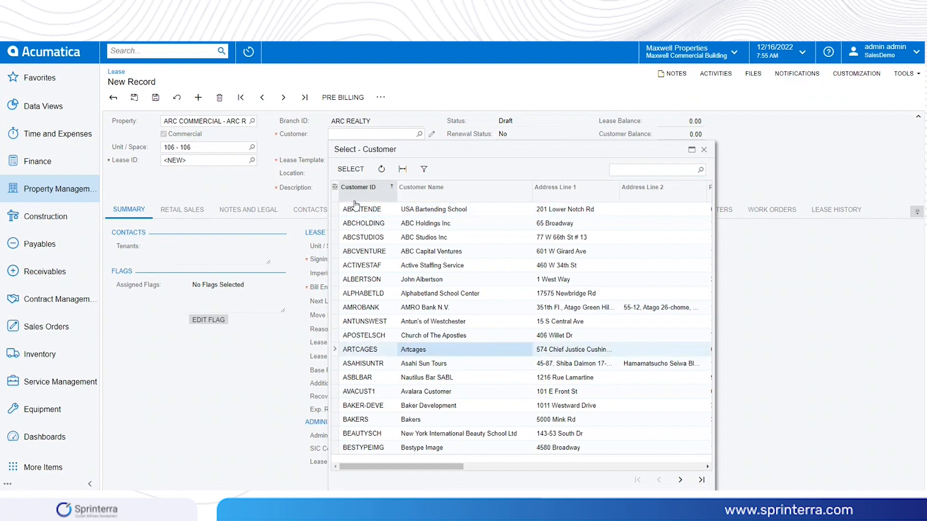
pyautogui.click(351, 169)
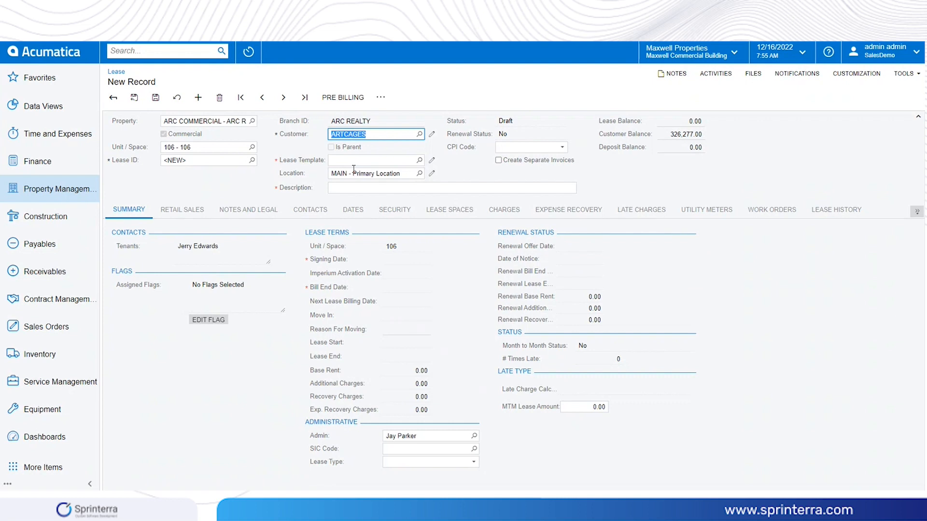
pyautogui.click(419, 161)
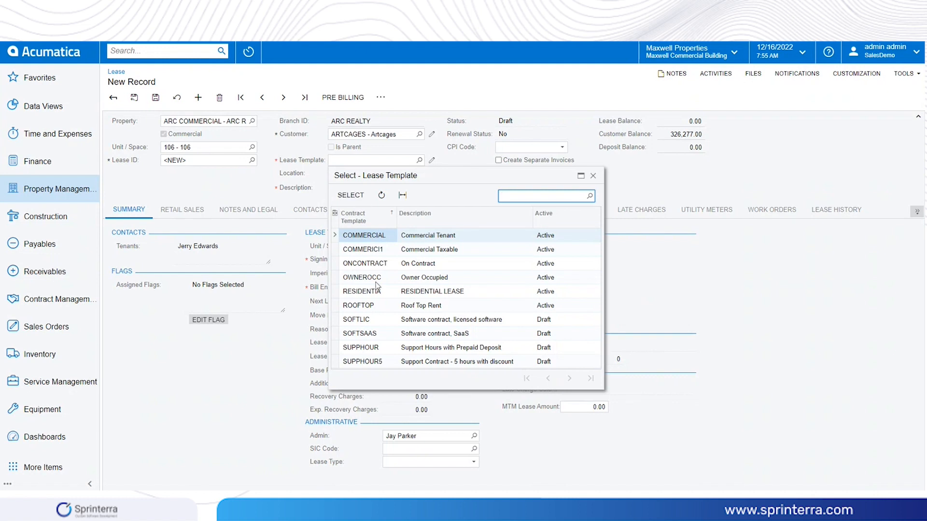
pyautogui.click(351, 195)
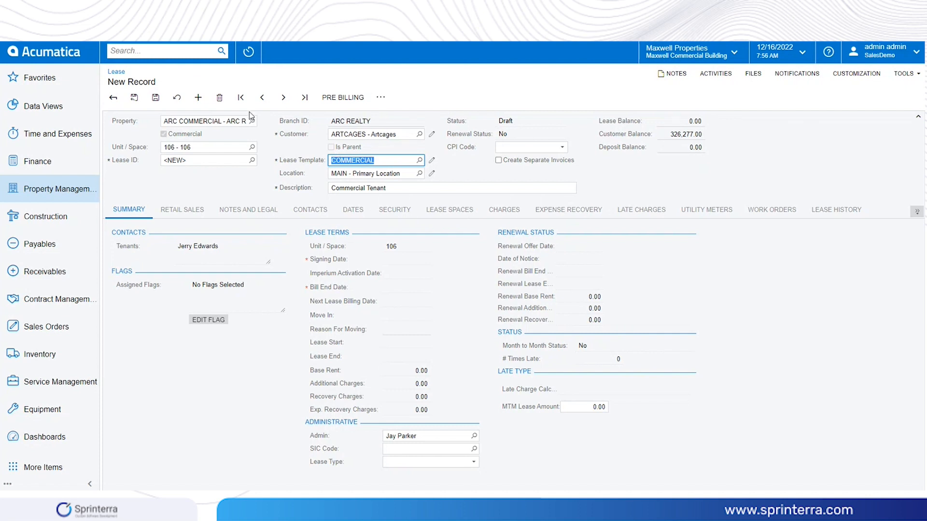
# Step: Set the lease's signing date to 12/1/2022 and bill end date to 11/30/2027, and save the lease
pyautogui.click(387, 260)
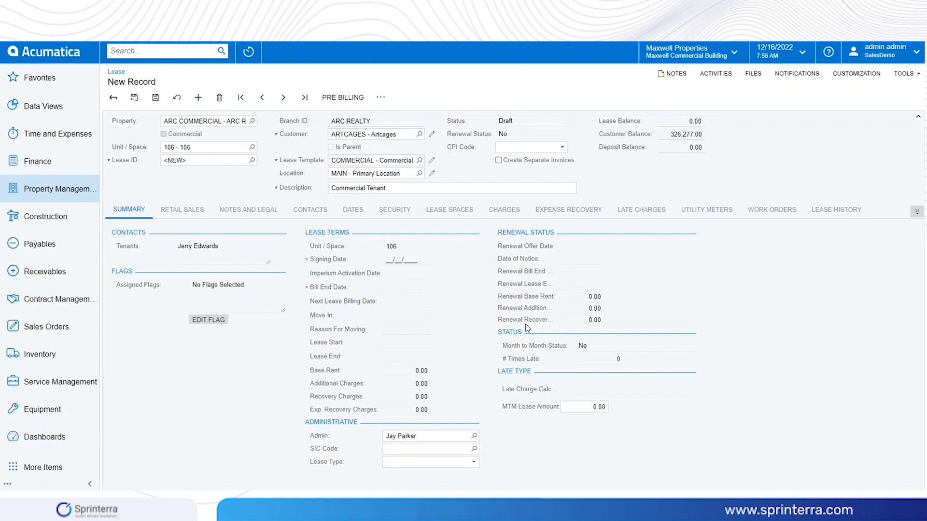
pyautogui.write('12/01/2022')
pyautogui.press('Tab')
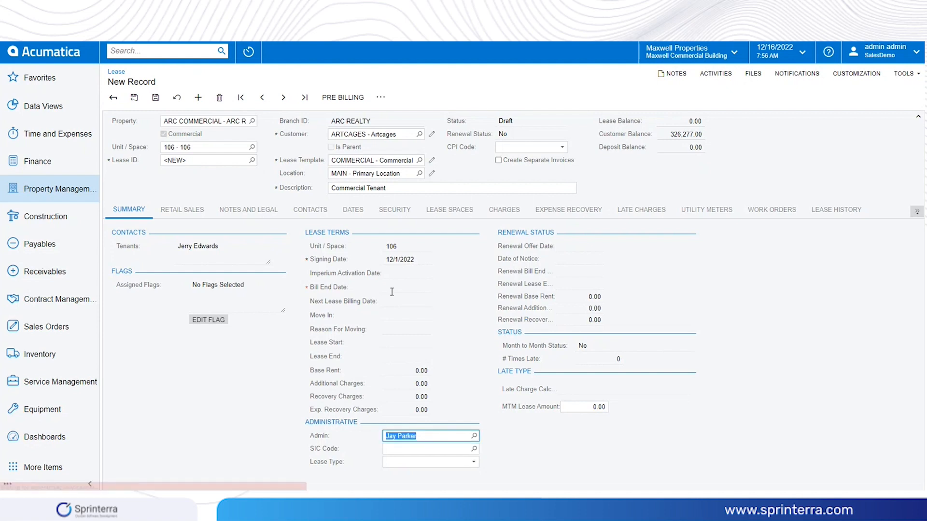
pyautogui.click(386, 288)
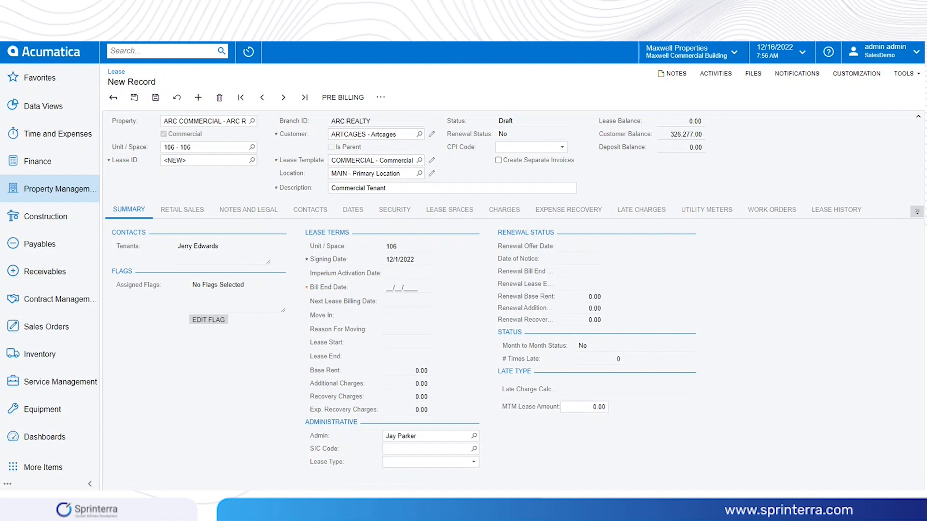
pyautogui.write('11/30/2027')
pyautogui.press('Tab')
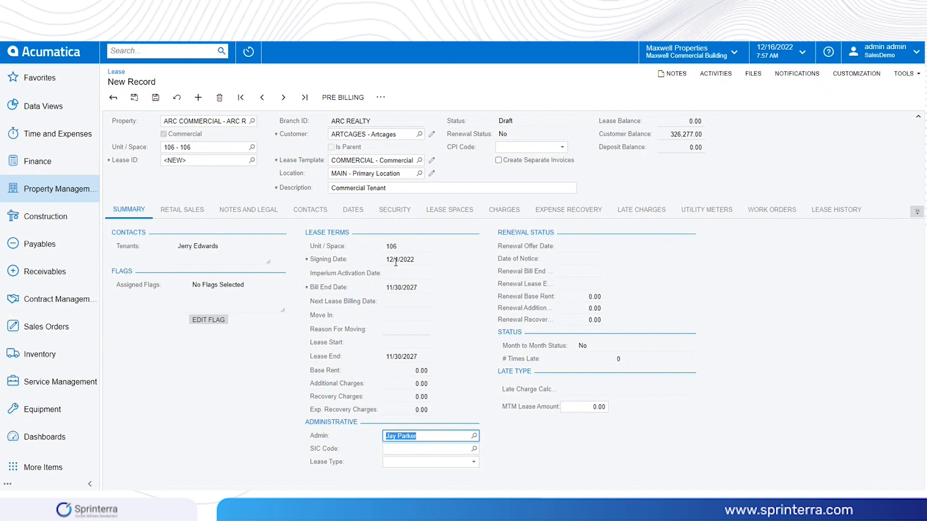
pyautogui.click(155, 97)
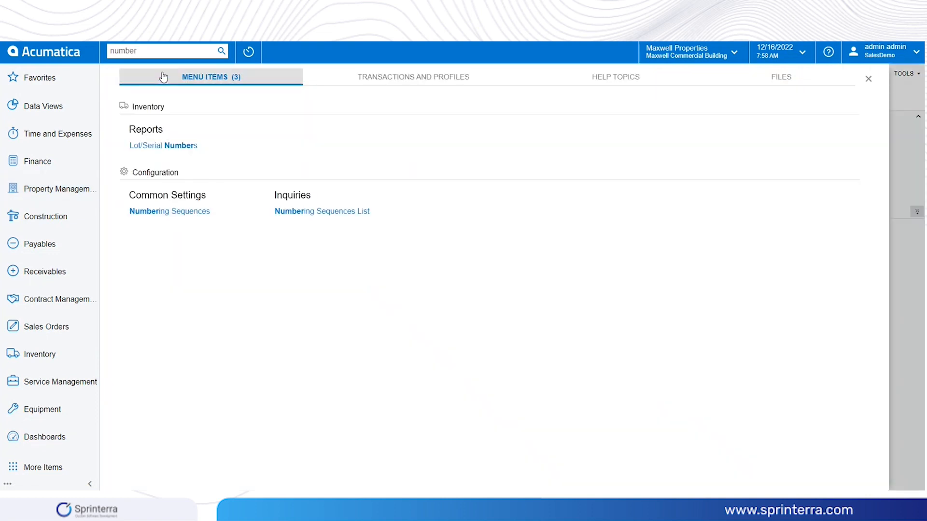
# Step: Clear the menu search and review the lease's contacts and dates, including the option to use the bill start day as monthly bill date
pyautogui.moveTo(154, 51); pyautogui.dragTo(108, 48)
pyautogui.press('BackSpace')
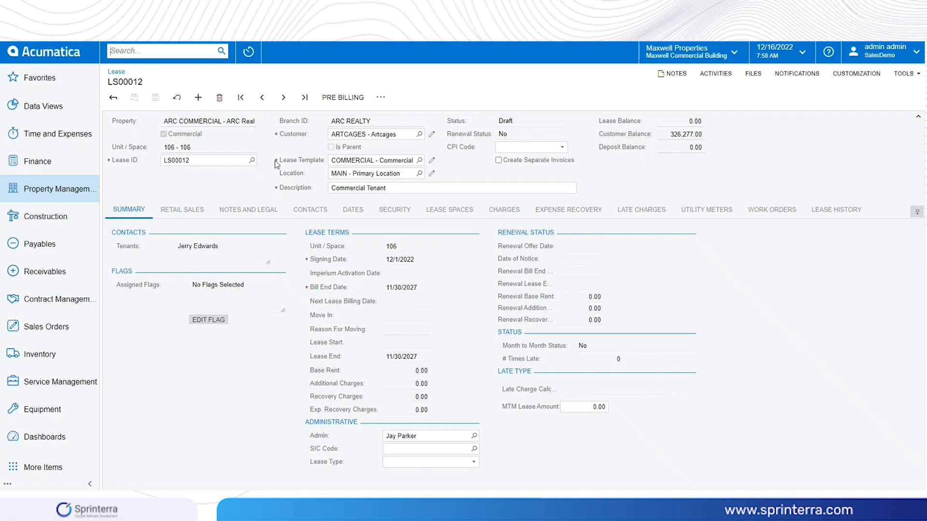
pyautogui.click(325, 214)
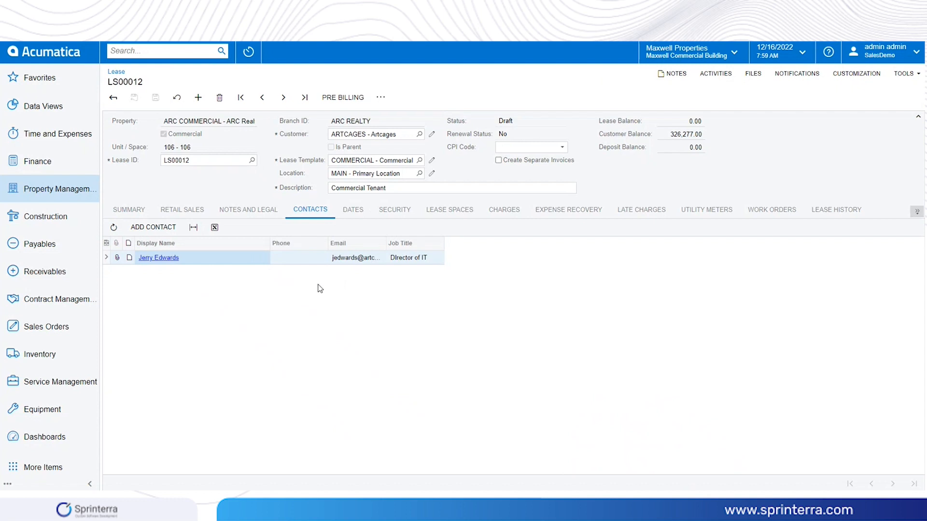
pyautogui.click(351, 211)
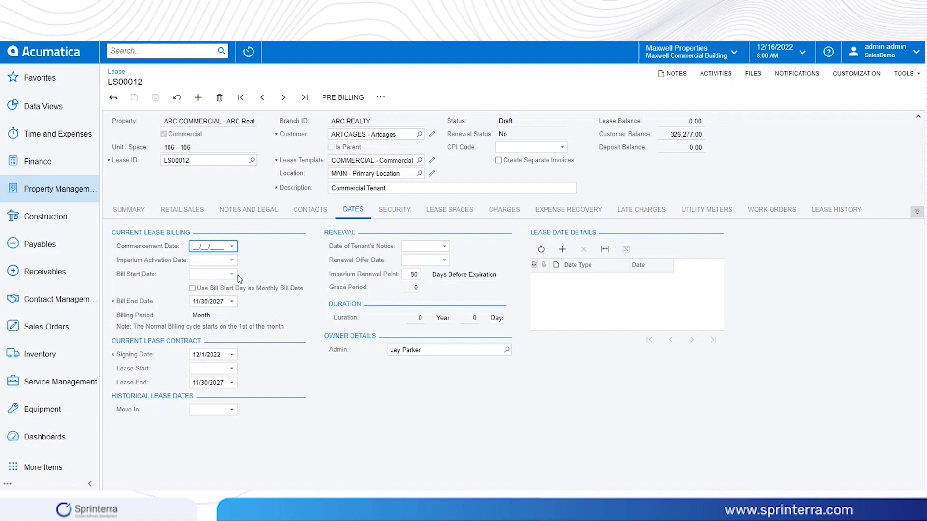
pyautogui.click(193, 289)
pyautogui.click(193, 289)
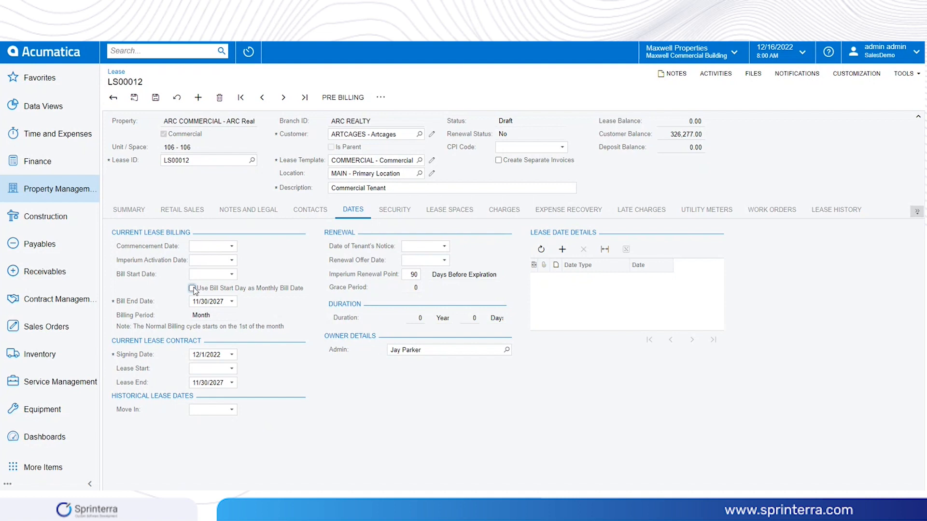
# Step: Add unit 106 as a lease space for the lease's COMRENT commercial rent charge
pyautogui.click(502, 209)
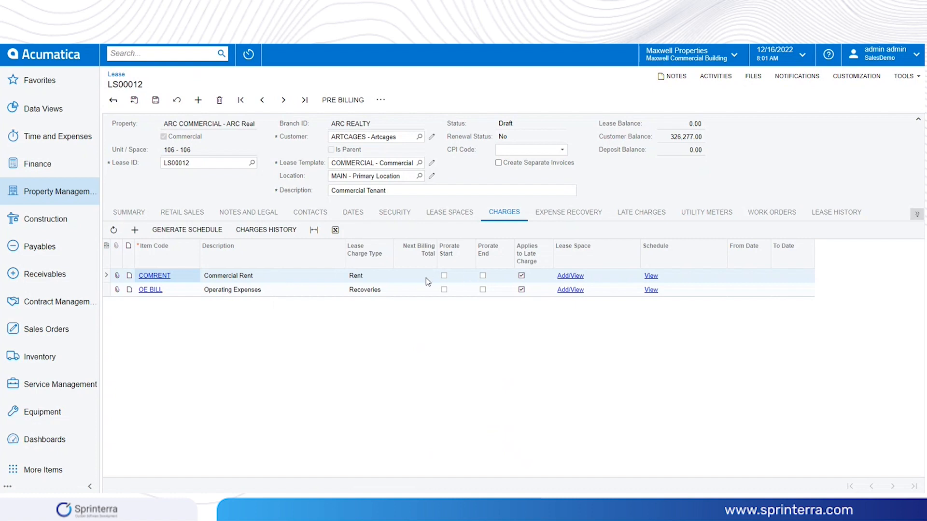
pyautogui.click(577, 278)
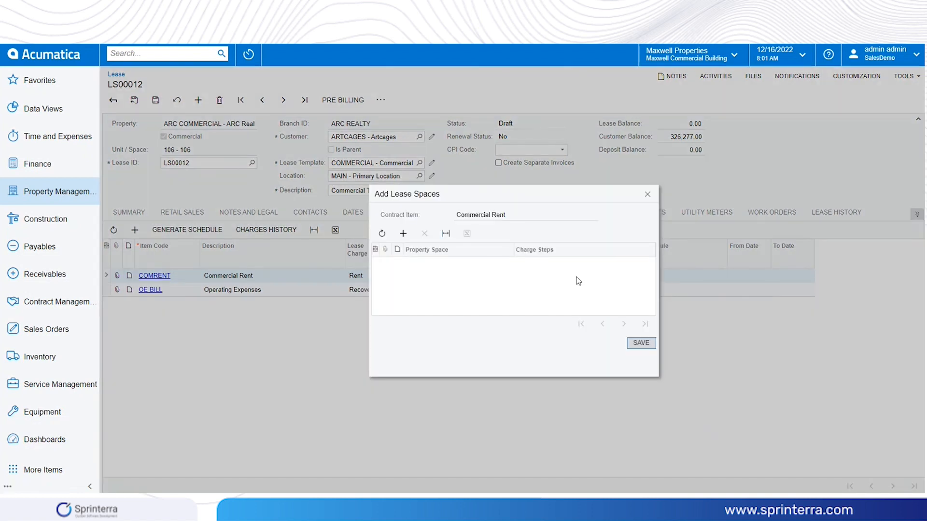
pyautogui.click(403, 233)
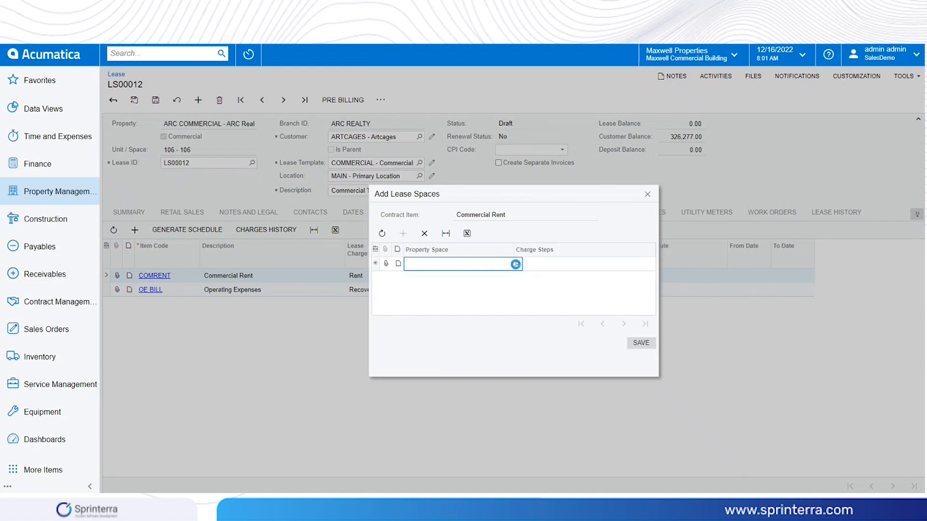
pyautogui.click(517, 263)
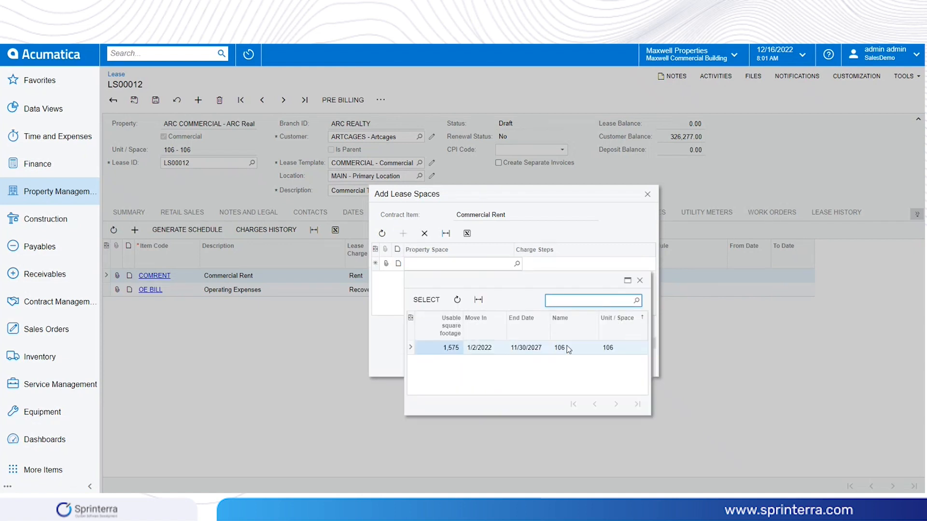
pyautogui.click(433, 299)
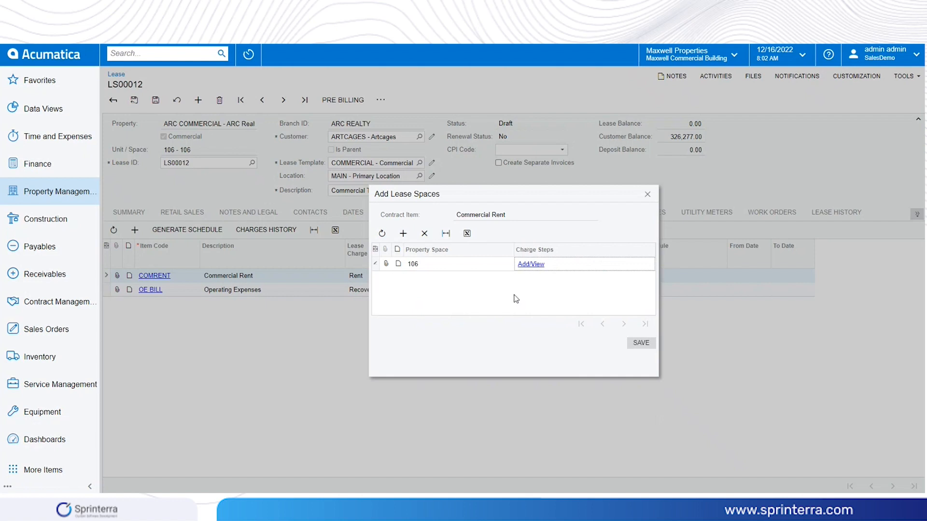
# Step: Add a first charge step for unit 106's commercial rent, running from 12/1/2022 to 11/30/2023
pyautogui.click(535, 265)
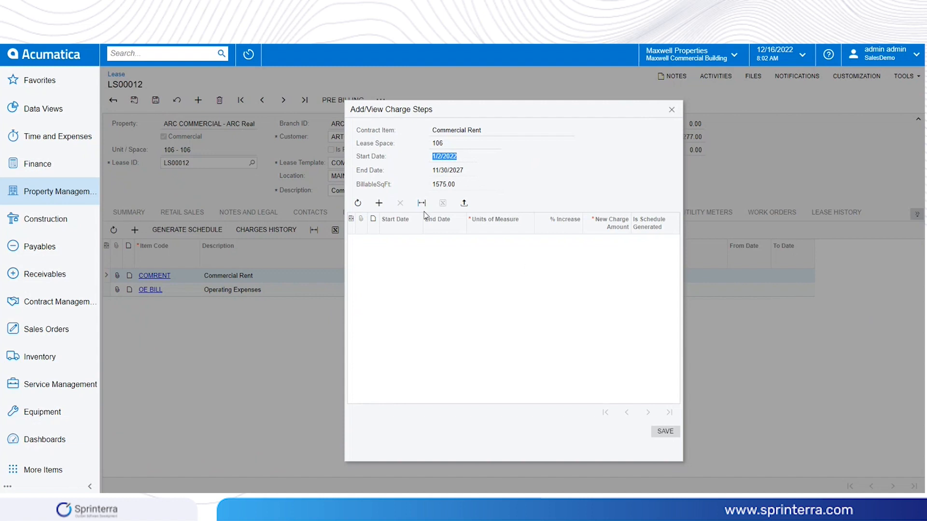
pyautogui.click(379, 203)
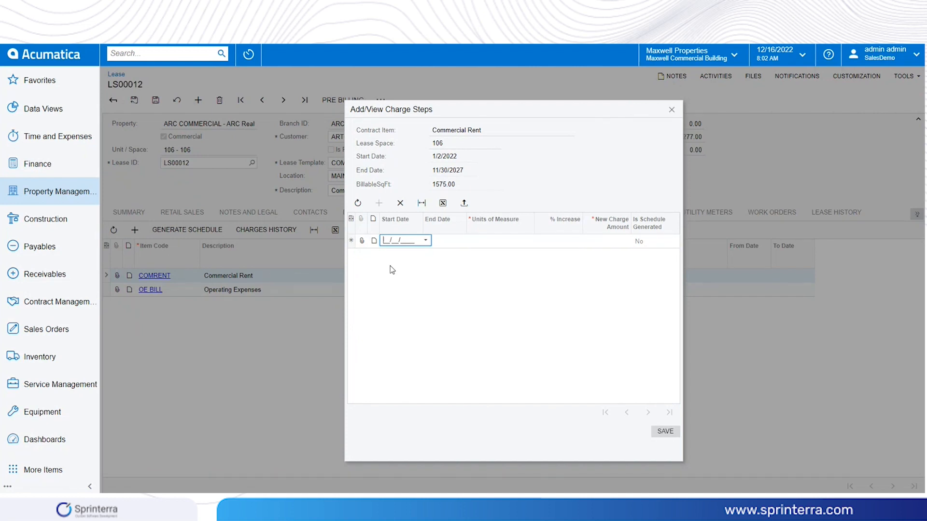
pyautogui.write('12012022')
pyautogui.press('Tab')
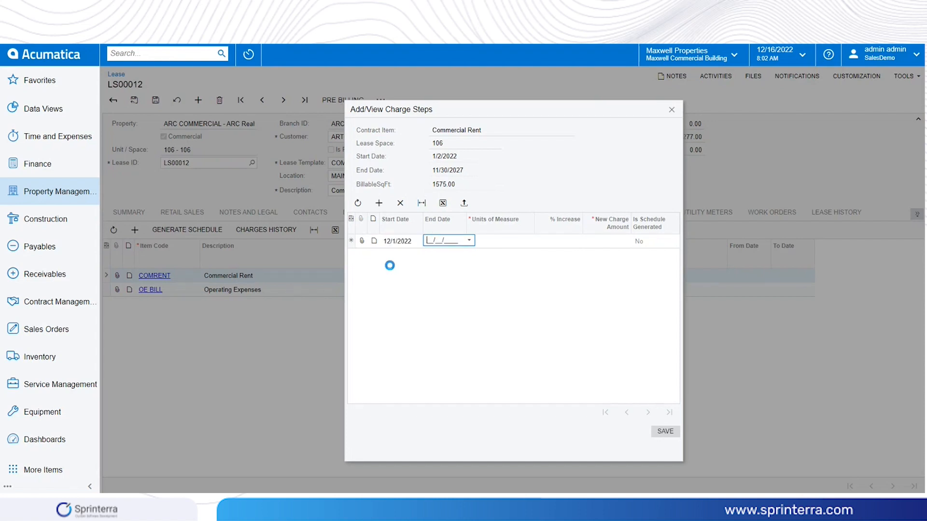
pyautogui.click(429, 240)
pyautogui.write('11/30/2023')
pyautogui.press('Tab')
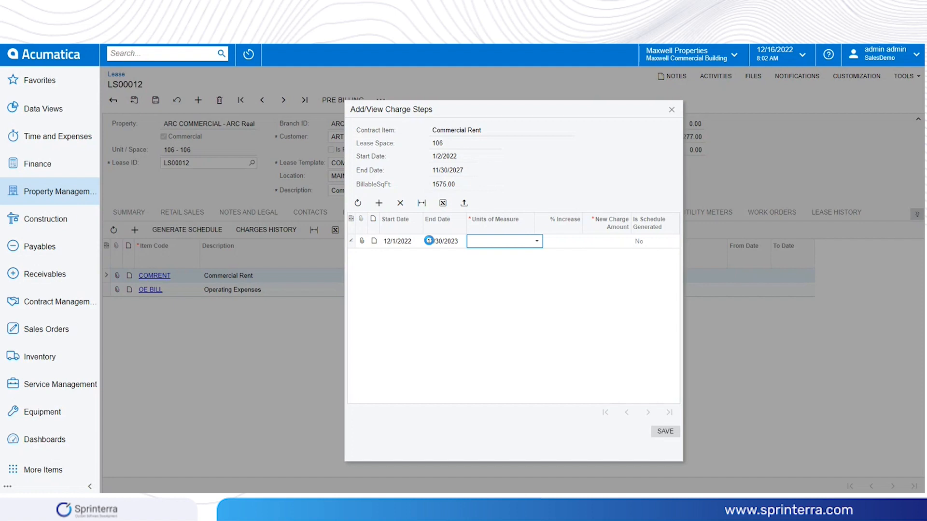
# Step: Set the first charge step's unit of measure to $ per Billing Period and its new charge amount to 10,000.00
pyautogui.click(536, 243)
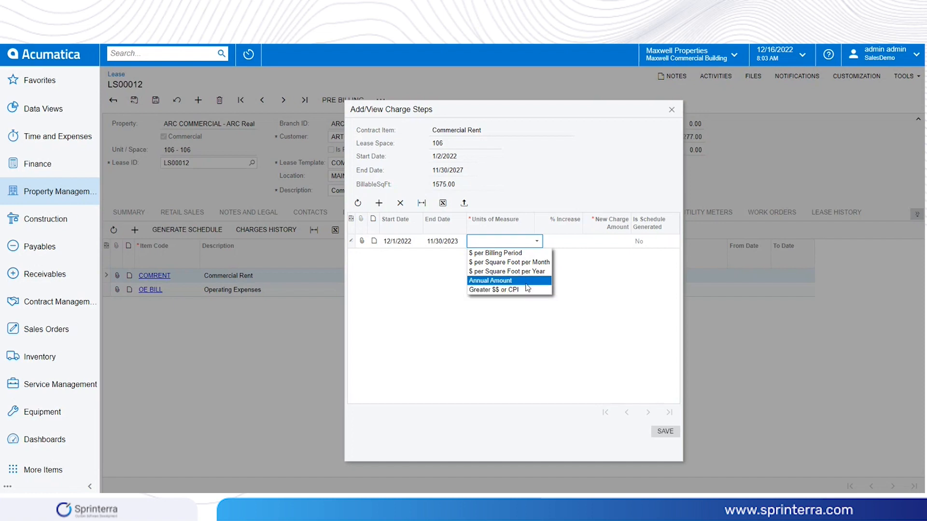
pyautogui.click(528, 255)
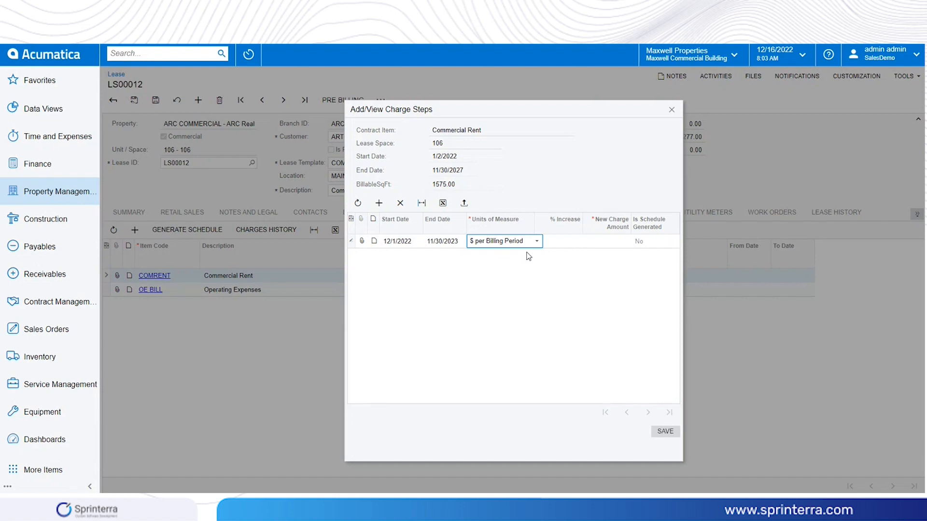
pyautogui.click(596, 244)
pyautogui.write('10000')
pyautogui.press('Tab')
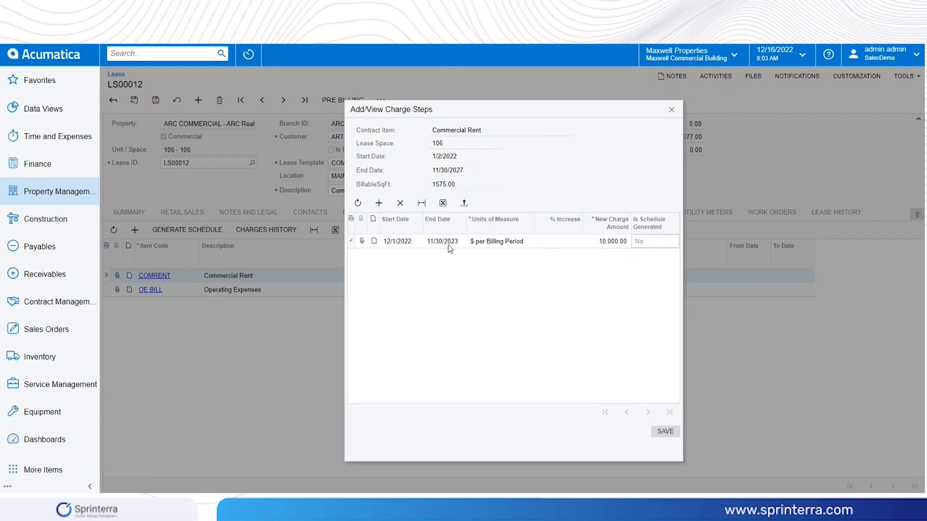
# Step: Add a second charge step running from 12/1/2023 to 11/30/2025
pyautogui.click(379, 204)
pyautogui.write('12/01/')
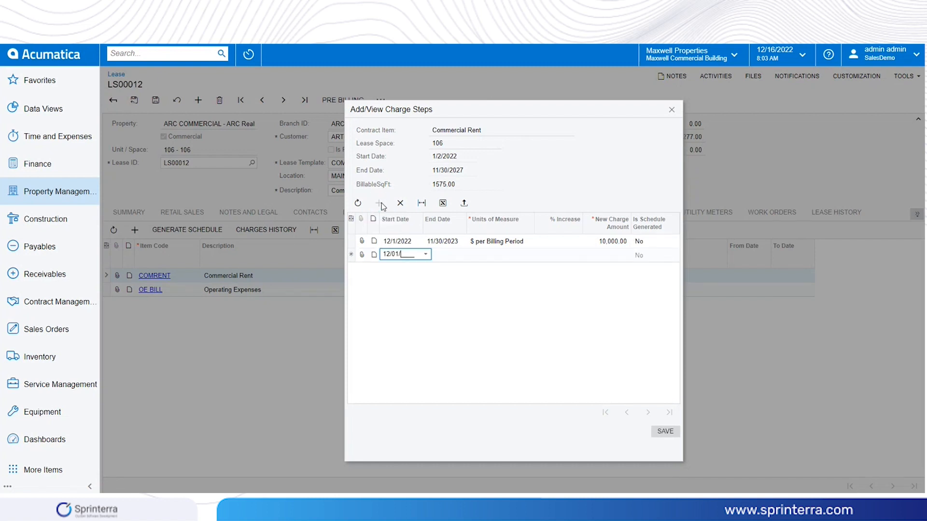
pyautogui.write('2')
pyautogui.write('023')
pyautogui.press('Tab')
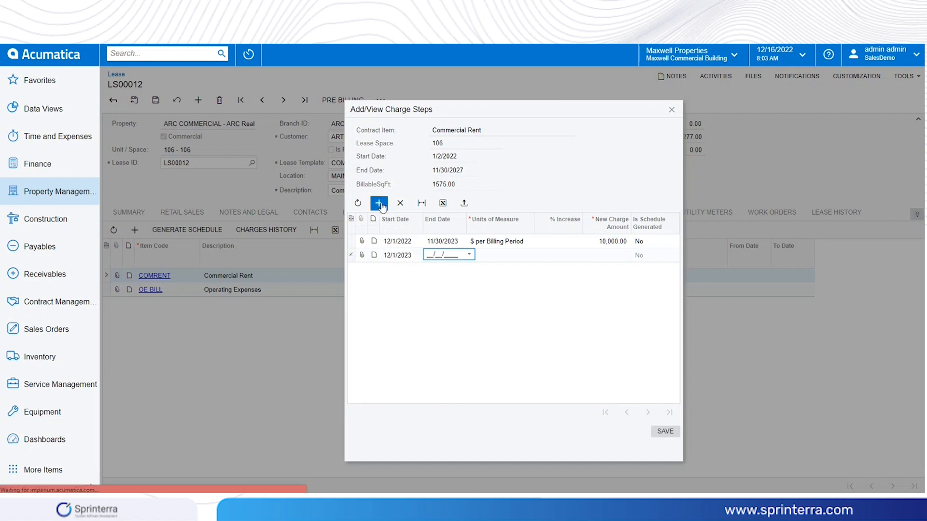
pyautogui.write('11/30/')
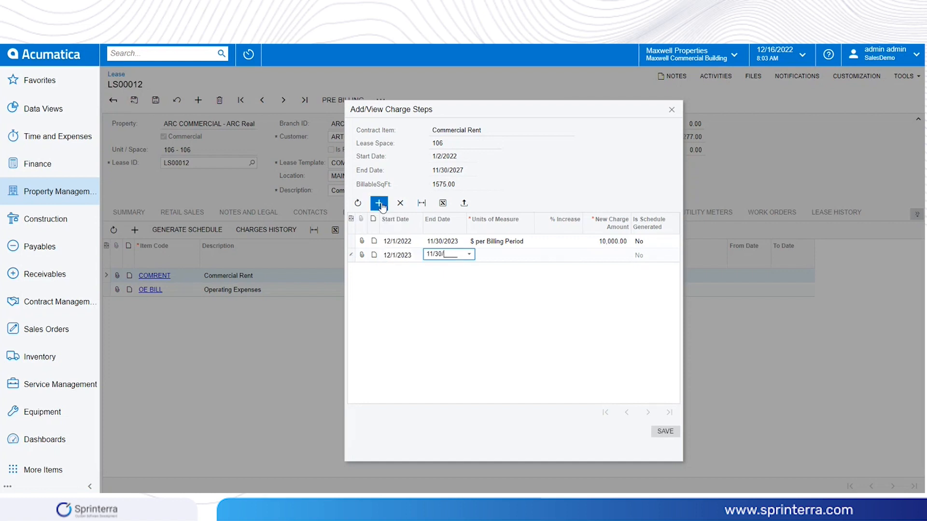
pyautogui.write('2025')
pyautogui.press('Tab')
# Step: Set the second charge step to $ per Billing Period with a 5% increase
pyautogui.click(539, 258)
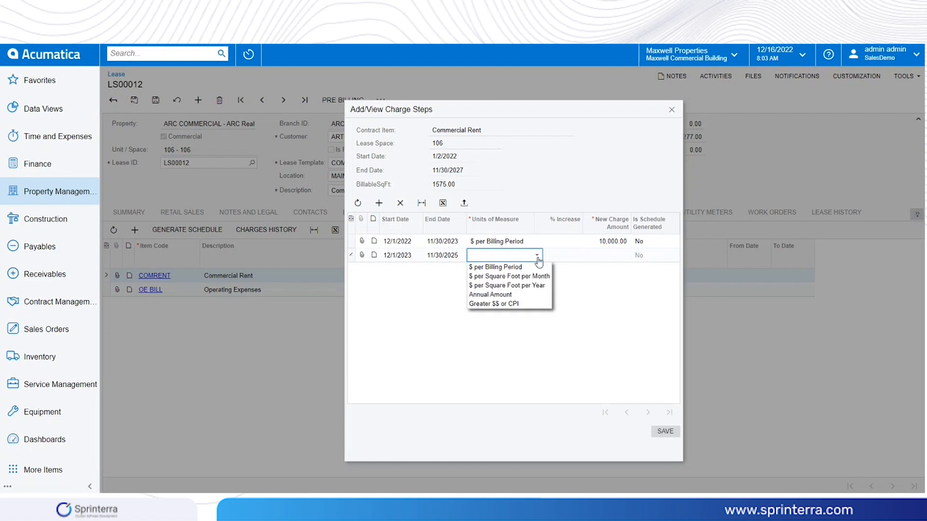
pyautogui.click(528, 268)
pyautogui.click(557, 255)
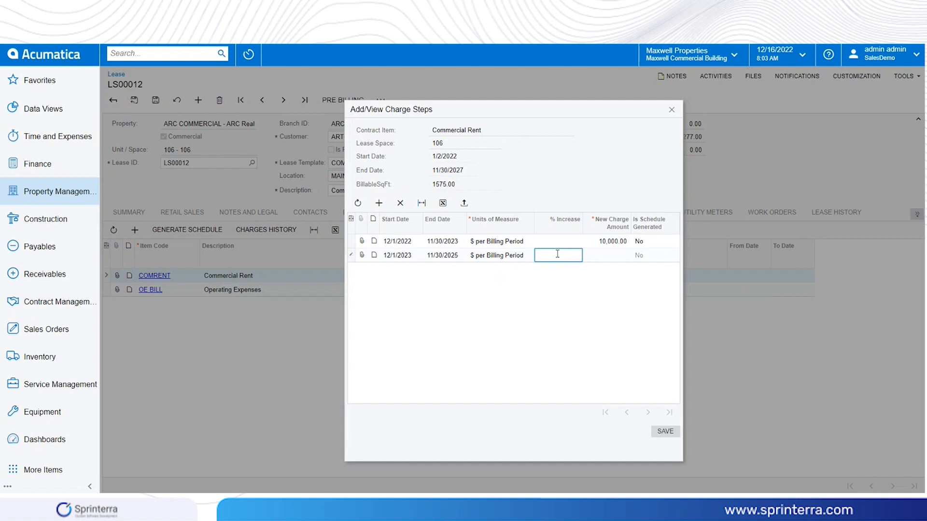
pyautogui.write('5')
pyautogui.press('Tab')
# Step: Add a third charge step from 12/1/2025 to 11/30/2027 in $ per Billing Period with a 10% increase
pyautogui.click(379, 203)
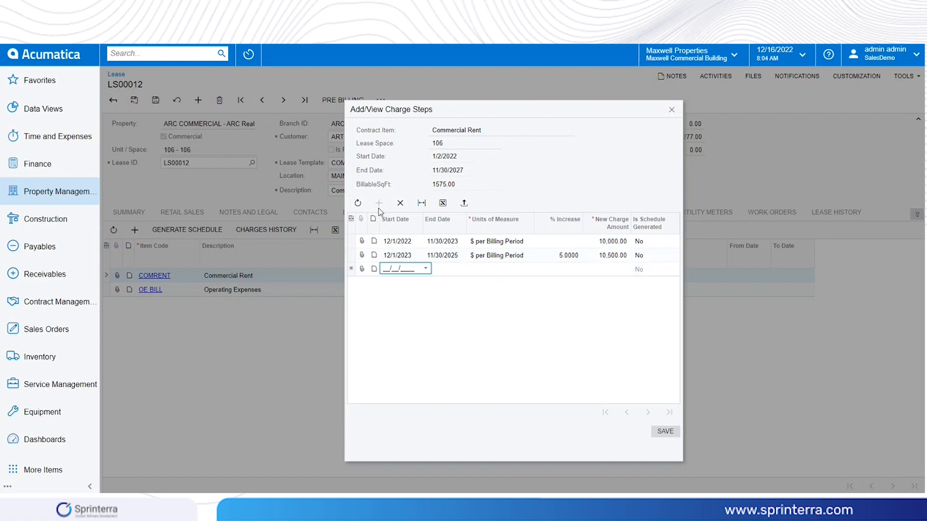
pyautogui.write('11302027')
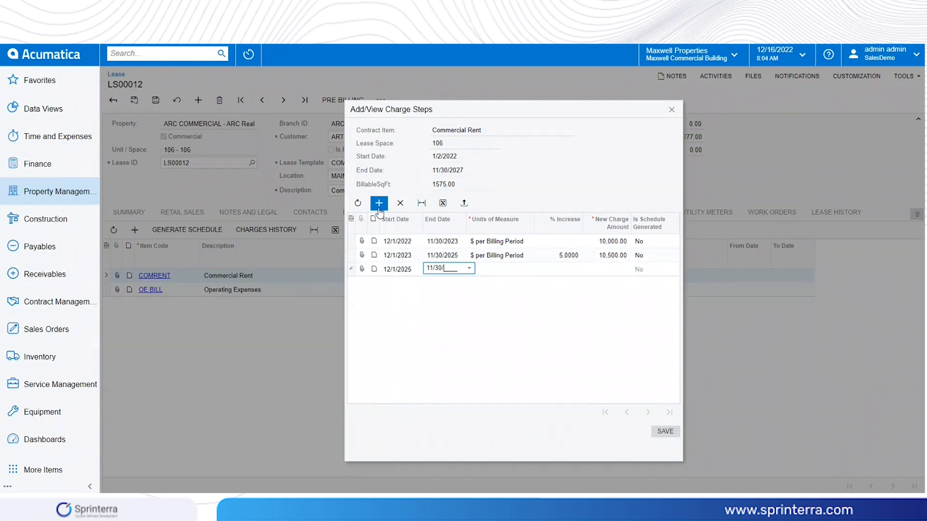
pyautogui.press('Tab')
pyautogui.write('$ per Billing Period')
pyautogui.press('Tab')
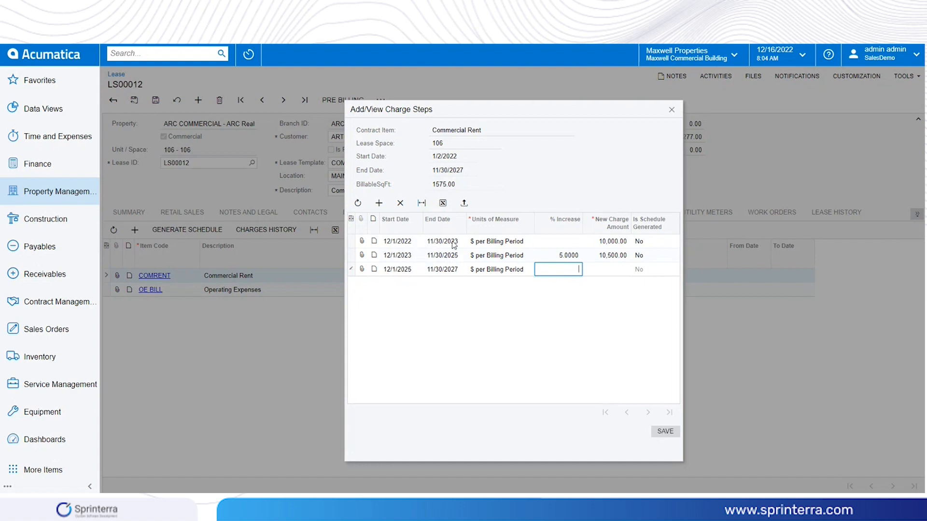
pyautogui.write('0')
pyautogui.press('Tab')
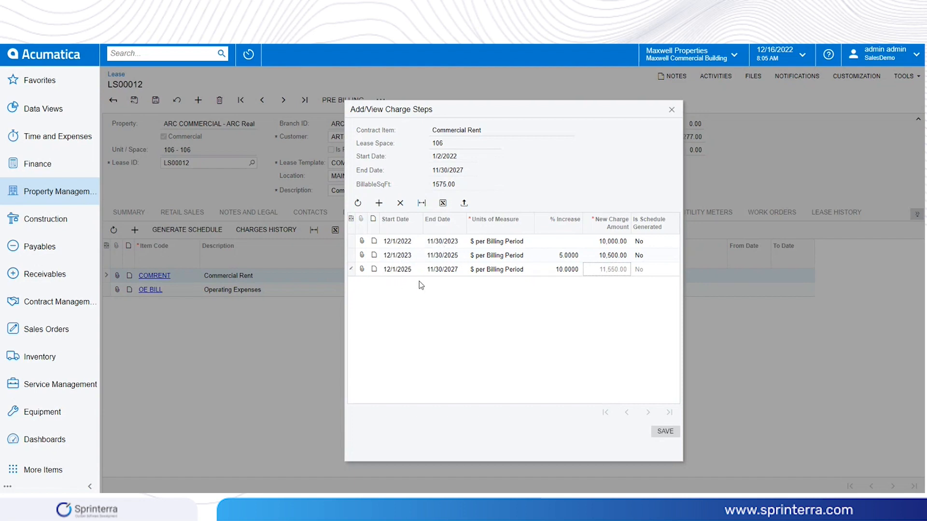
# Step: Try to add a fourth charge step with the overlapping start date 12/1/2025, and discard the row
pyautogui.click(378, 203)
pyautogui.write('12012025')
pyautogui.press('Tab')
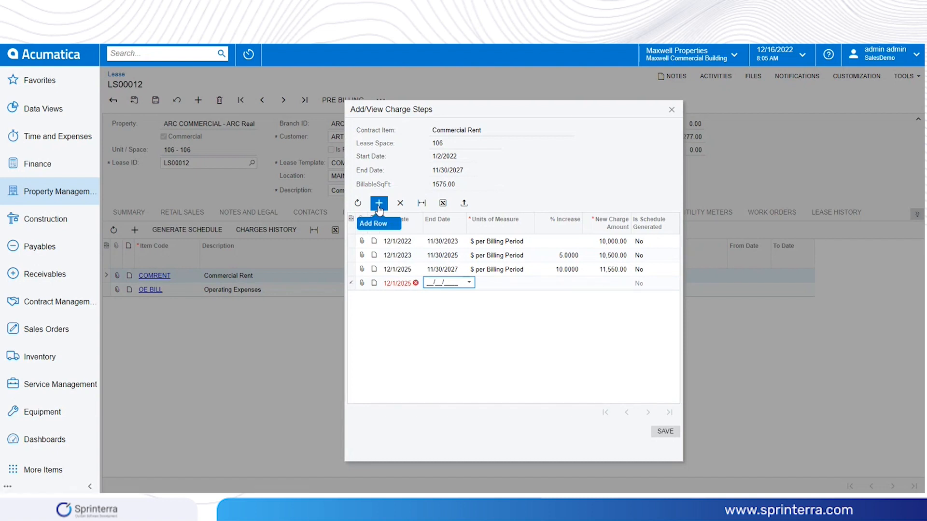
pyautogui.moveTo(416, 284)
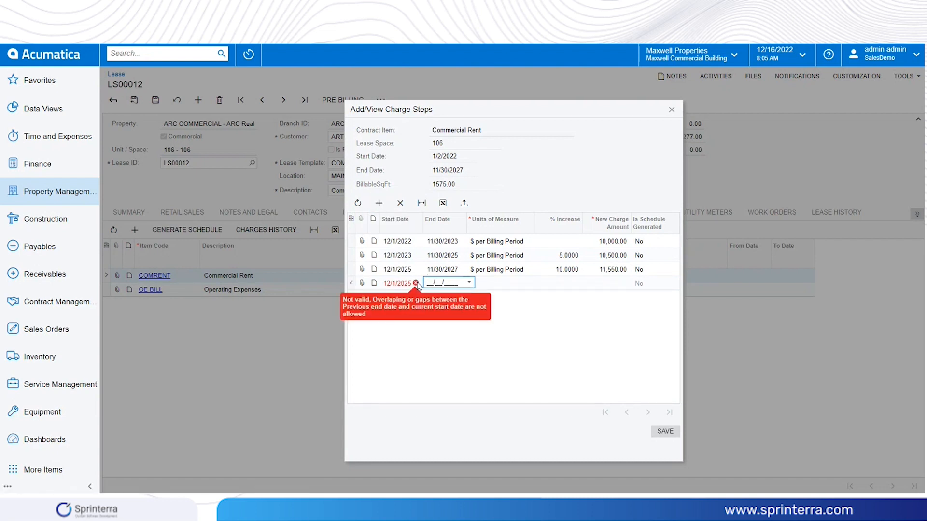
pyautogui.press('Escape')
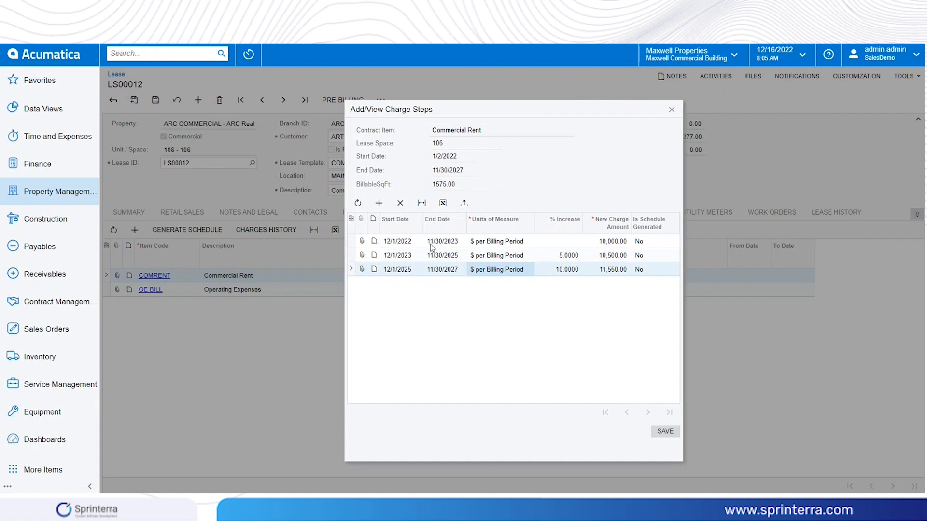
# Step: Save the charge steps and the lease space, and generate the schedules for the COMRENT charge steps
pyautogui.click(661, 431)
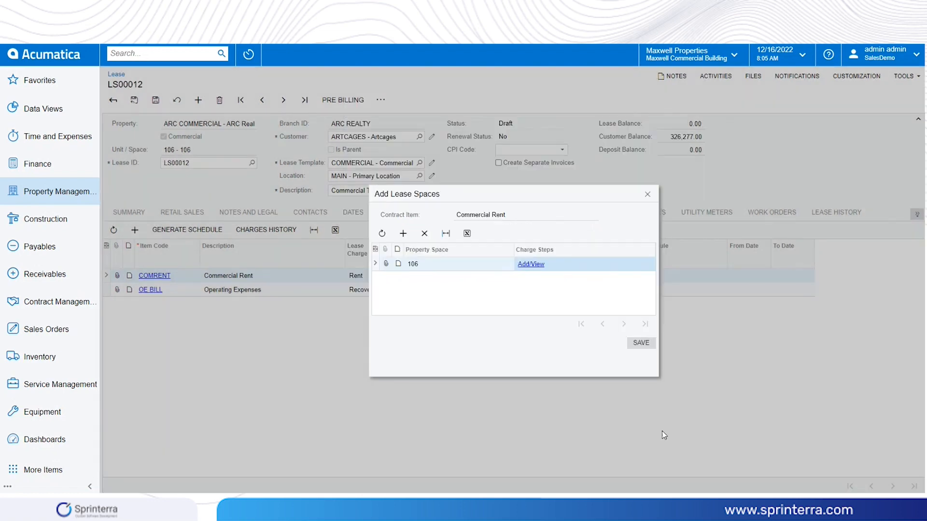
pyautogui.click(643, 344)
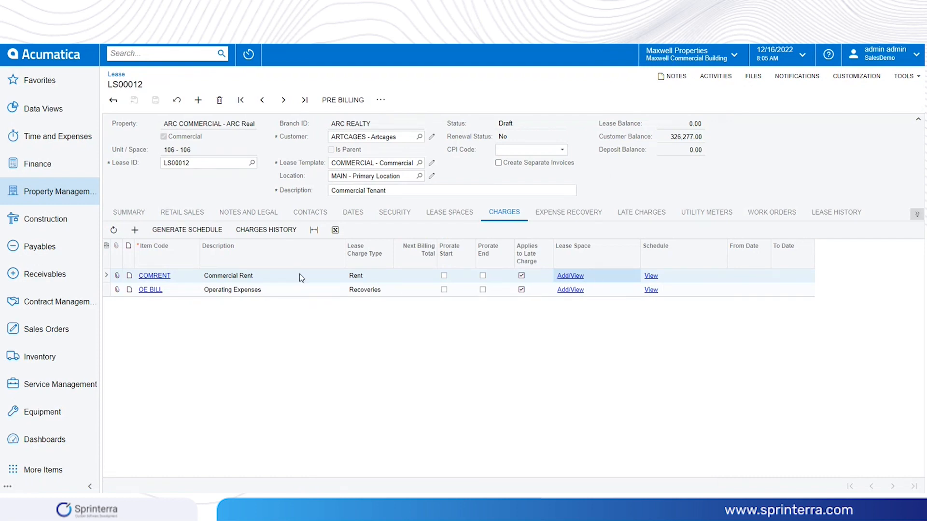
pyautogui.click(210, 232)
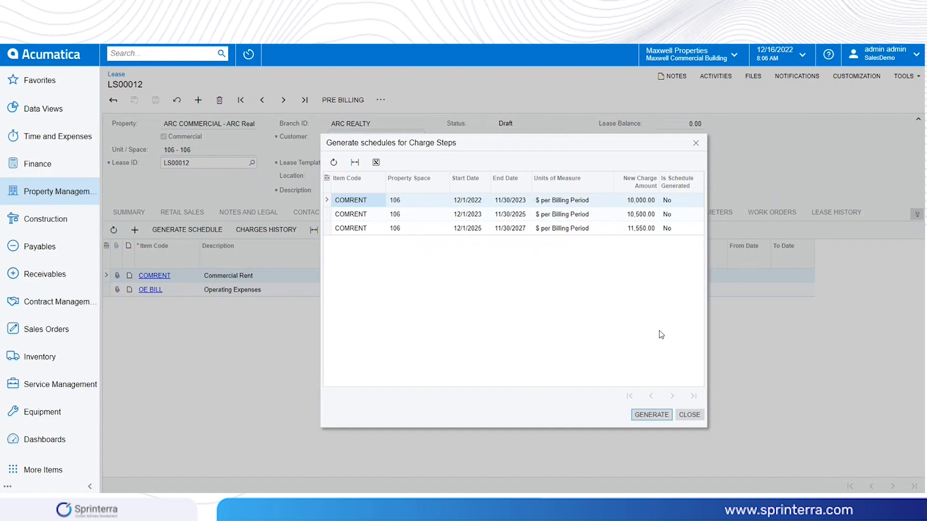
pyautogui.click(661, 415)
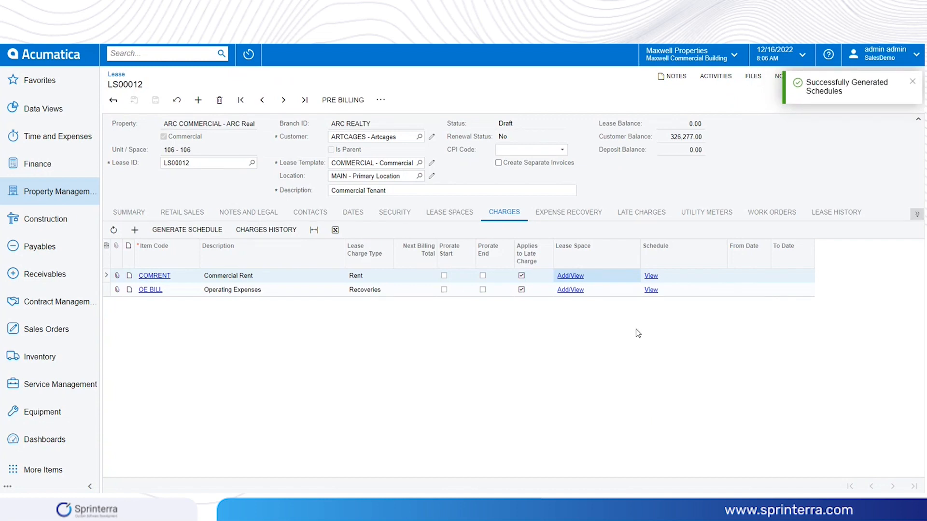
# Step: Review the COMRENT billing schedule from its first to its last date, and close it along with the notification
pyautogui.click(652, 276)
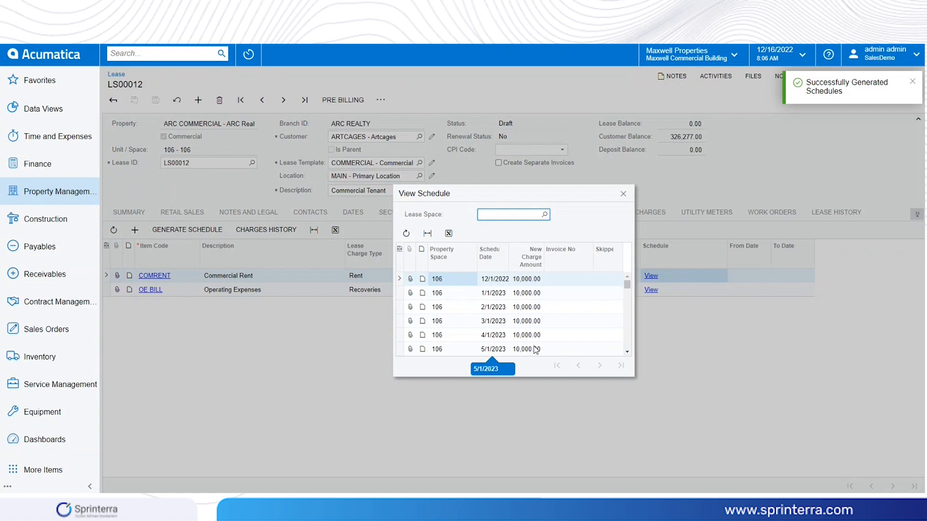
pyautogui.scroll(-5, 535, 349)
pyautogui.scroll(-4, 535, 349)
pyautogui.scroll(-8, 535, 349)
pyautogui.scroll(-7, 535, 349)
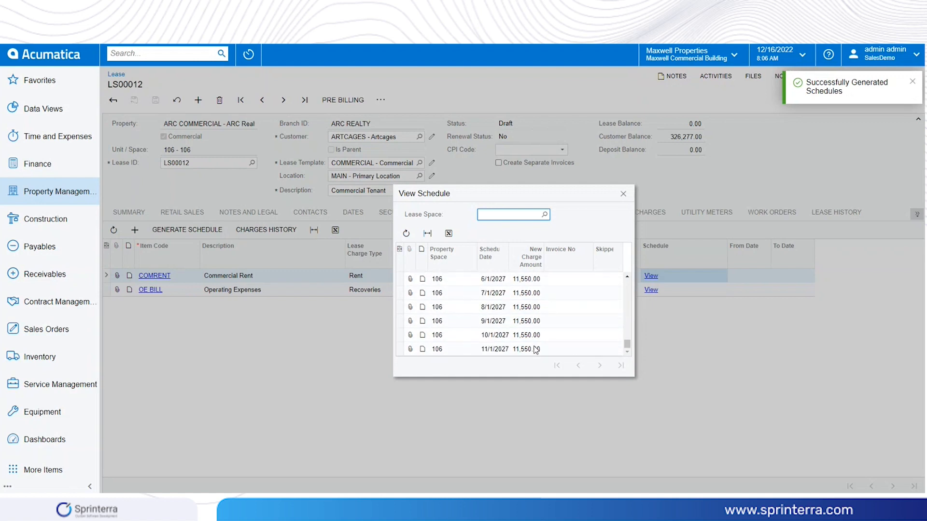
pyautogui.scroll(20, 535, 350)
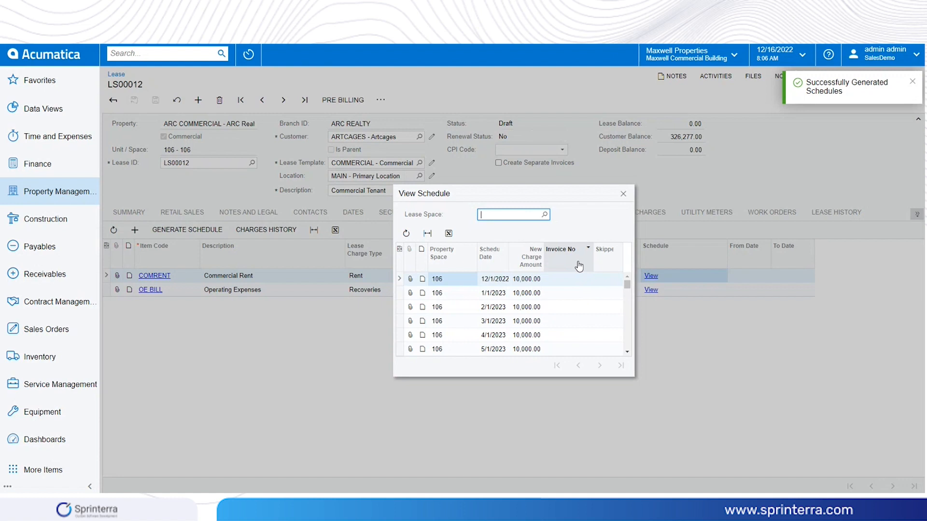
pyautogui.click(622, 194)
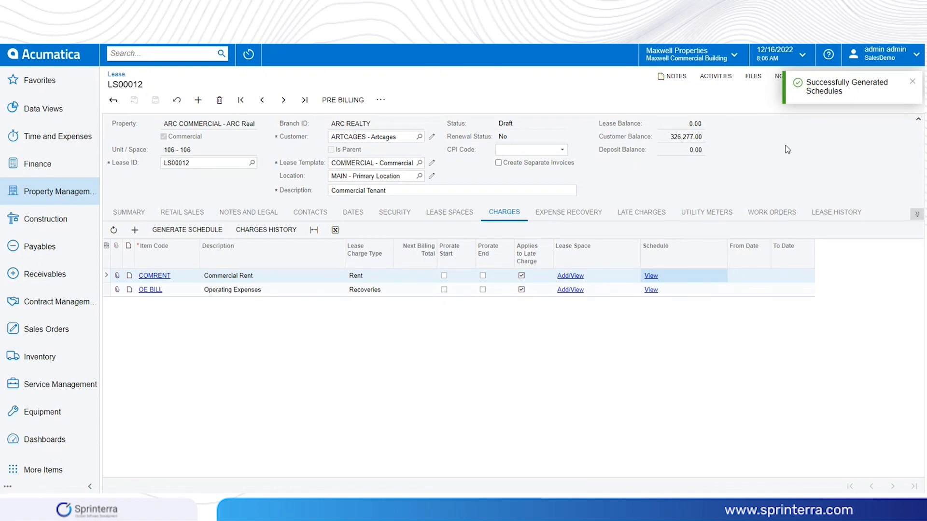
pyautogui.click(912, 83)
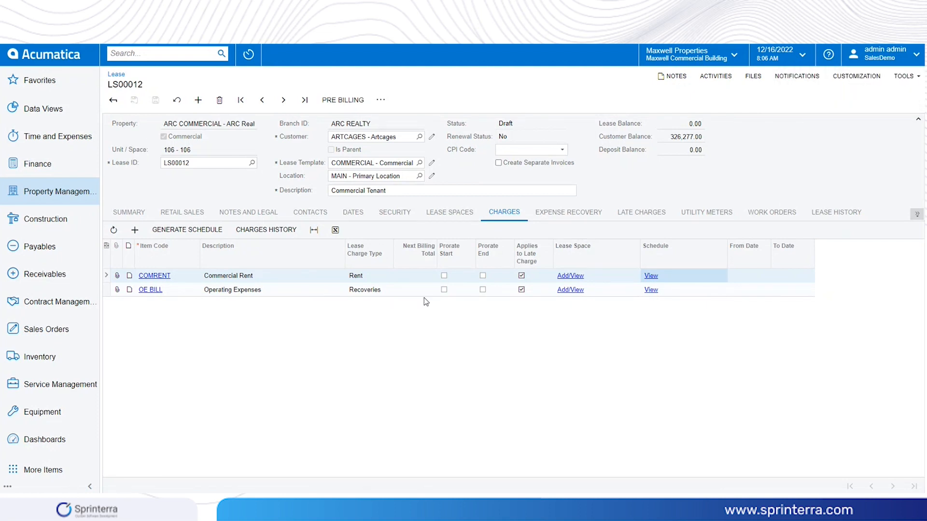
# Step: Look at the lease's AR ledger and its balances, and return to the lease charges
pyautogui.click(917, 214)
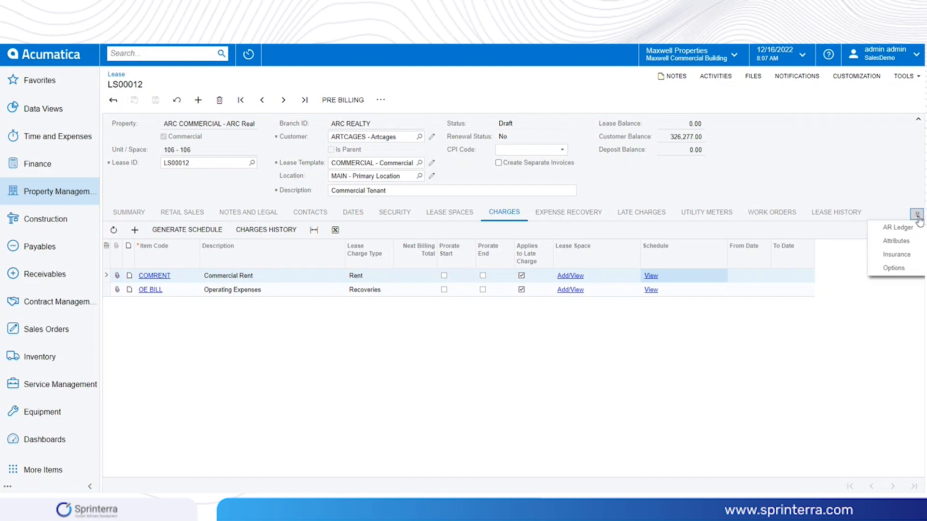
pyautogui.click(917, 216)
pyautogui.click(917, 216)
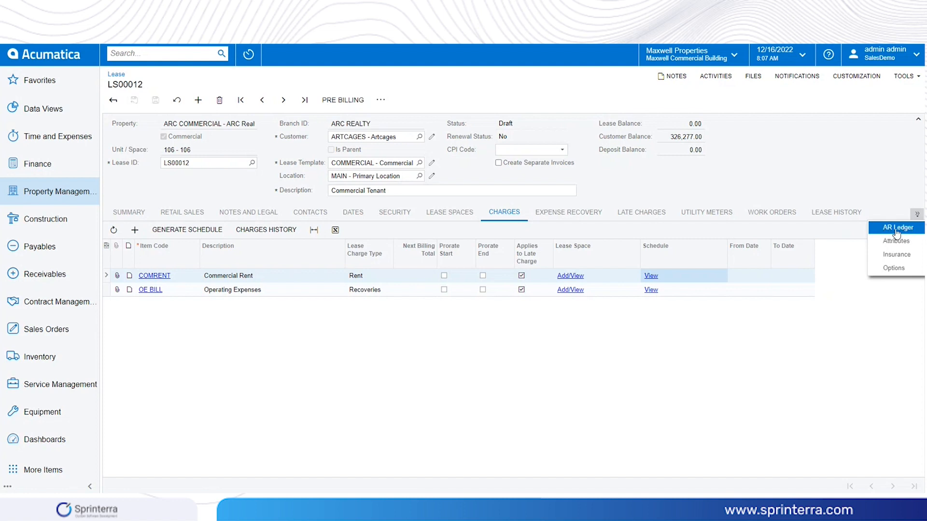
pyautogui.click(903, 229)
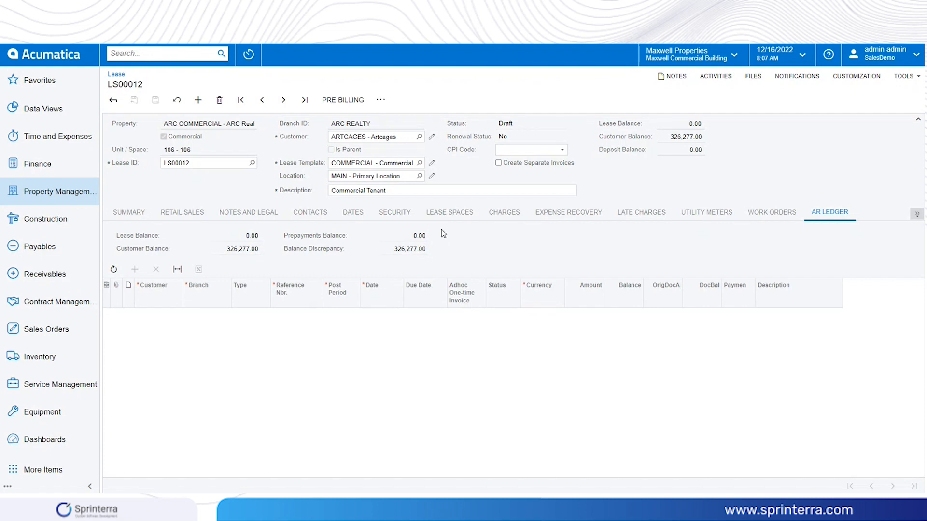
pyautogui.click(502, 215)
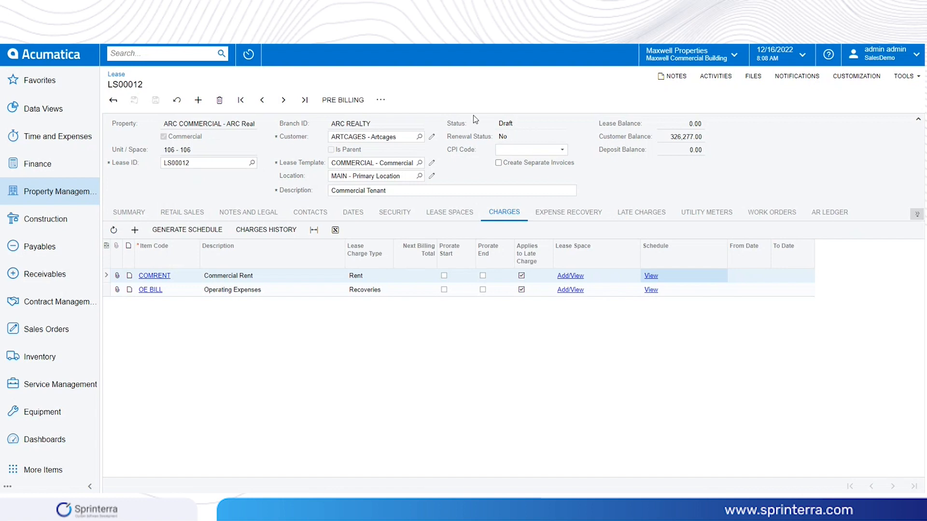
# Step: Activate the draft lease for unit 106 with the activation date 12/1/2022
pyautogui.click(156, 228)
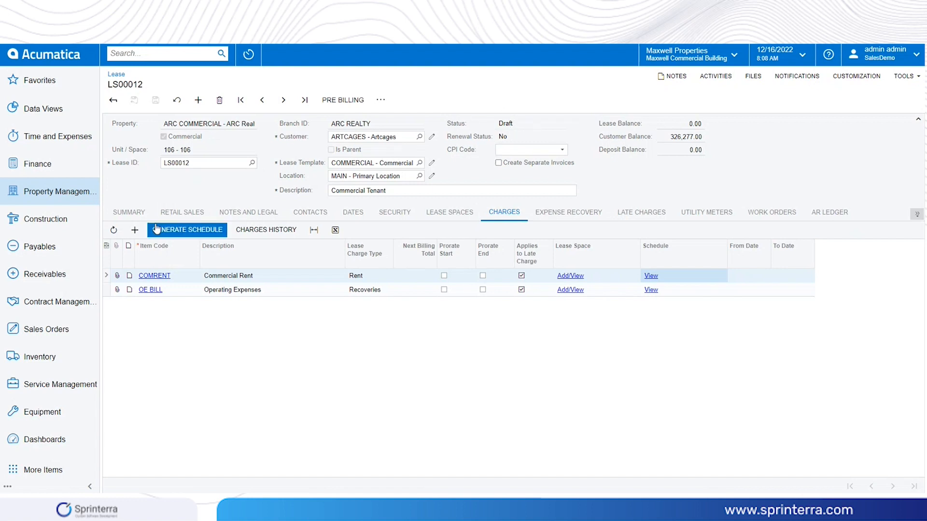
pyautogui.click(144, 213)
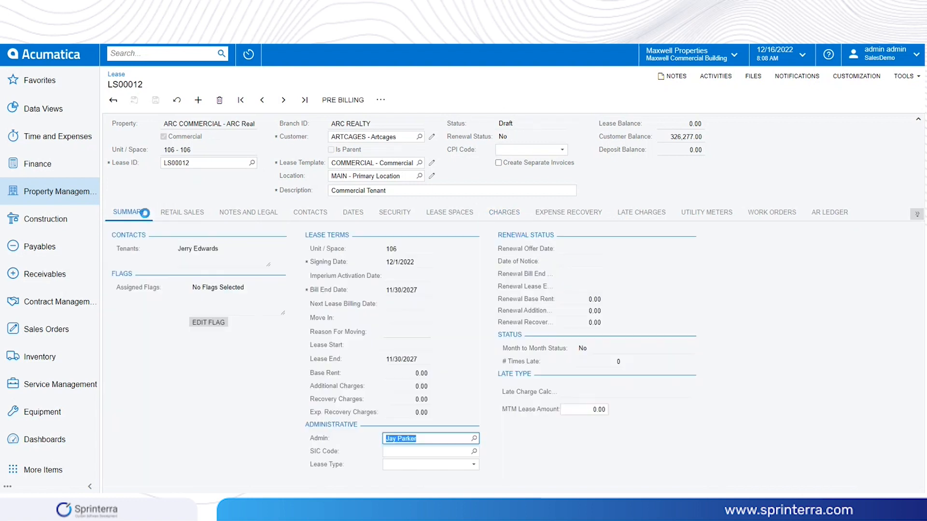
pyautogui.click(381, 101)
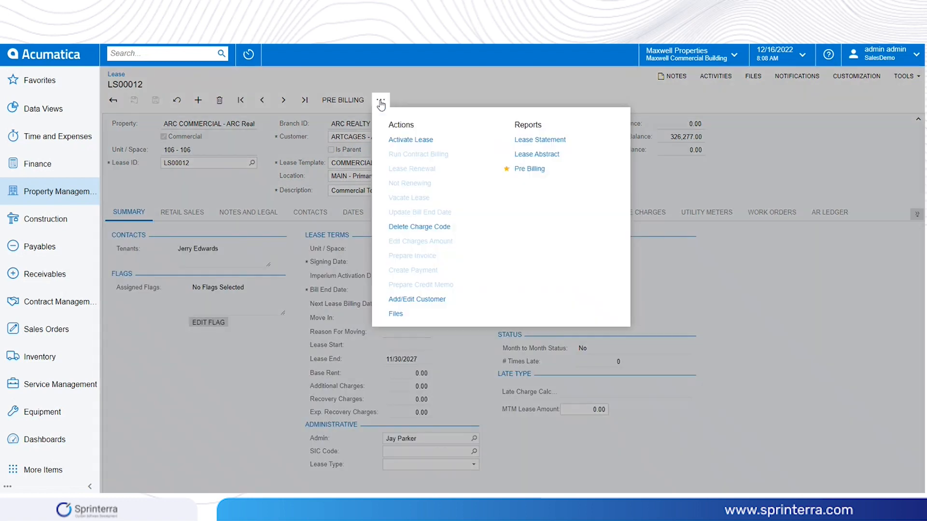
pyautogui.click(411, 140)
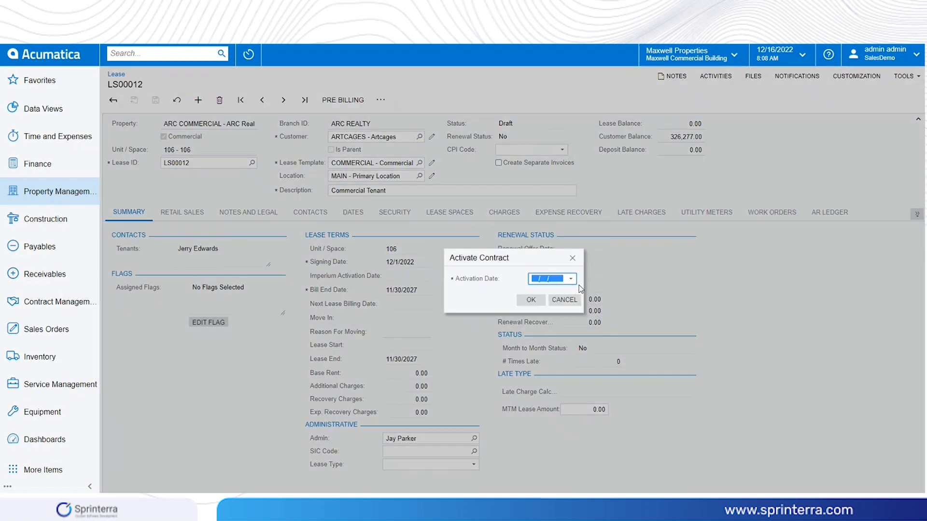
pyautogui.write('12/01/2022')
pyautogui.press('Tab')
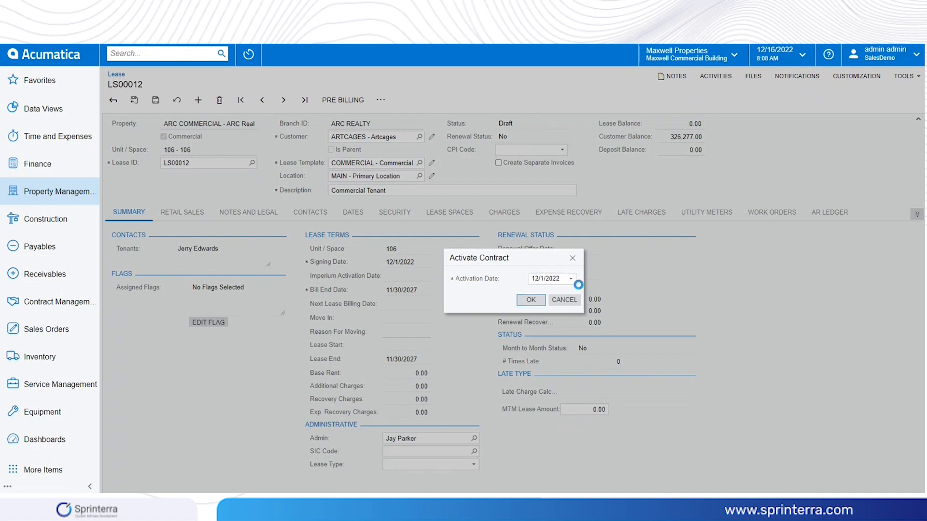
pyautogui.click(527, 301)
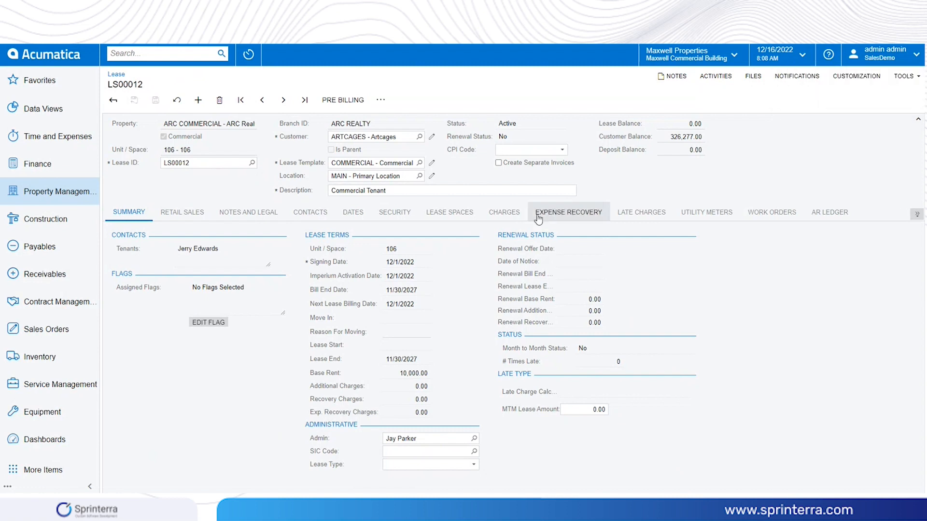
# Step: Check the activated lease's charges and next billing total, its summary, and the lease actions available
pyautogui.click(519, 214)
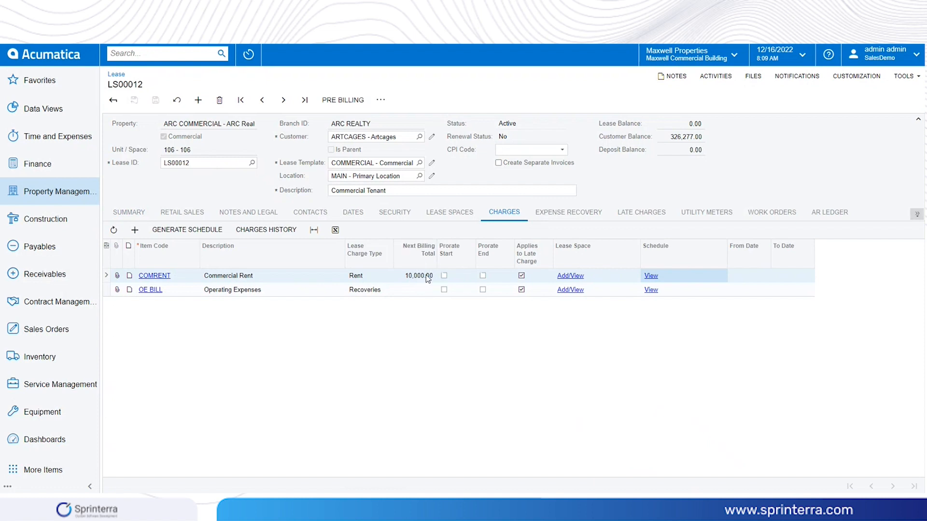
pyautogui.click(143, 215)
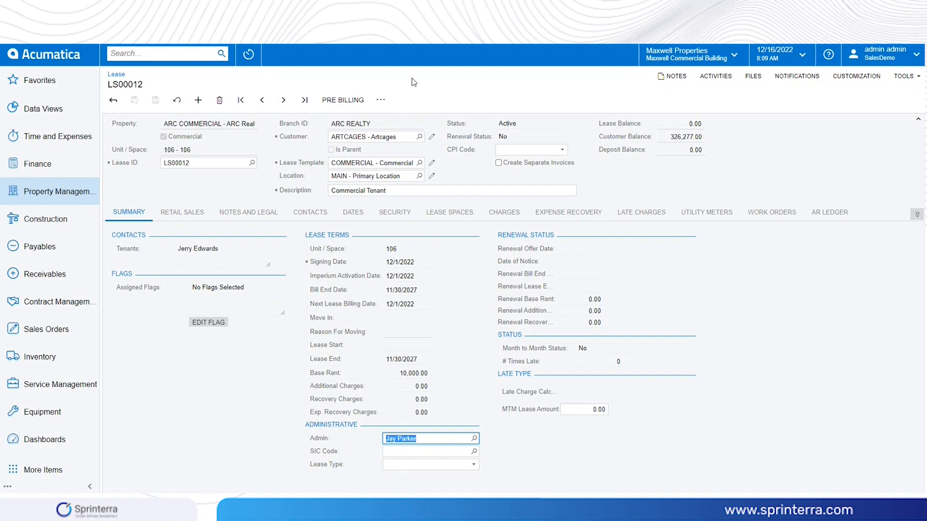
pyautogui.click(380, 100)
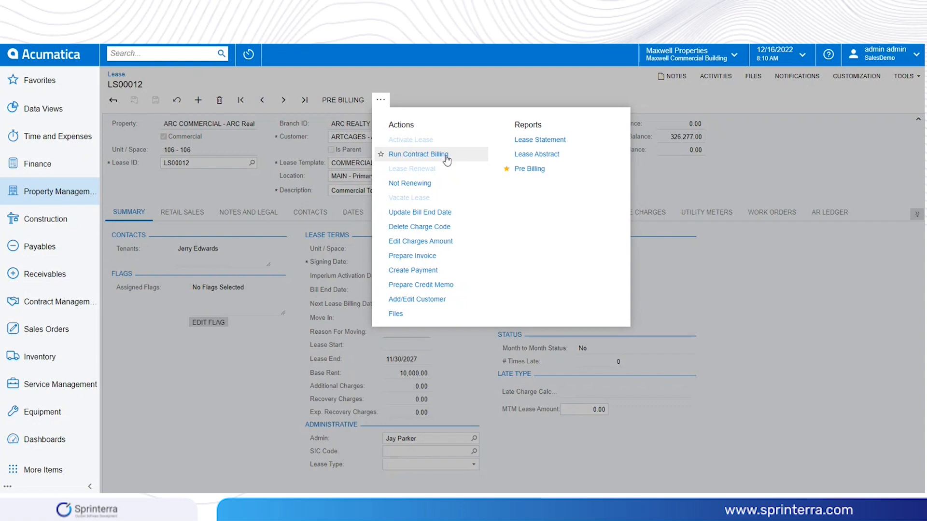
pyautogui.click(479, 82)
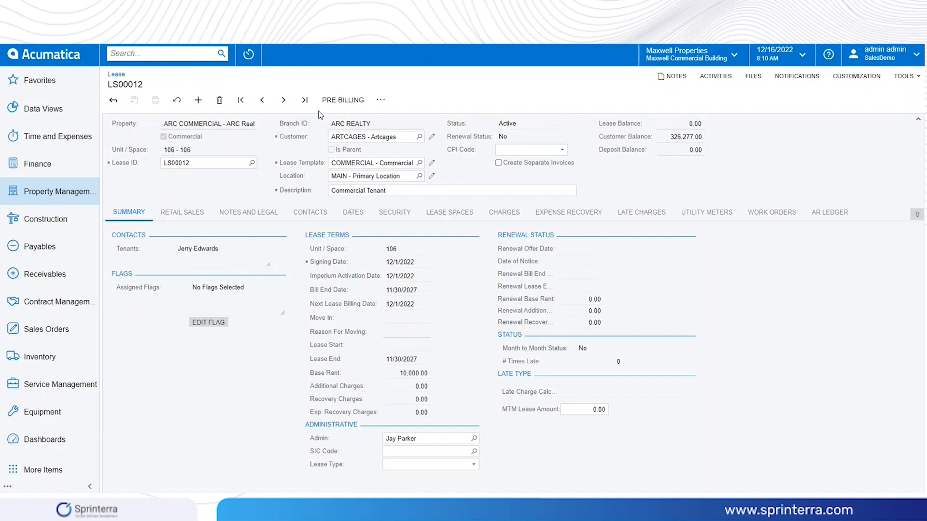
# Step: Open Generate Monthly Lease Charges and set the billing date to 1/1/2023
pyautogui.click(72, 200)
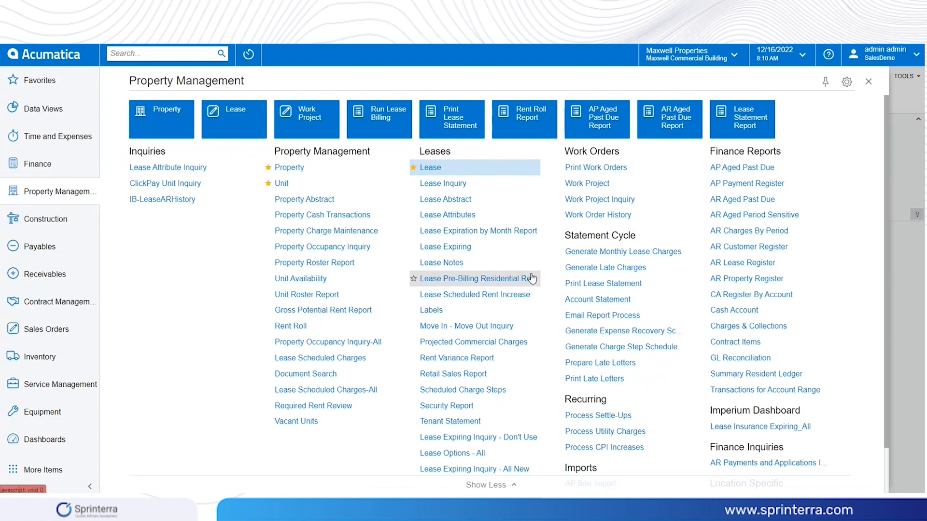
pyautogui.click(626, 253)
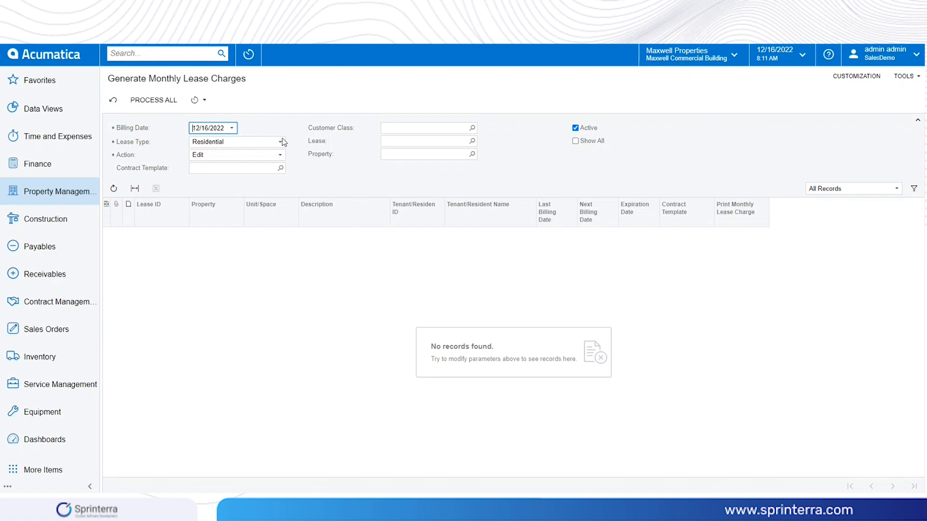
pyautogui.click(232, 128)
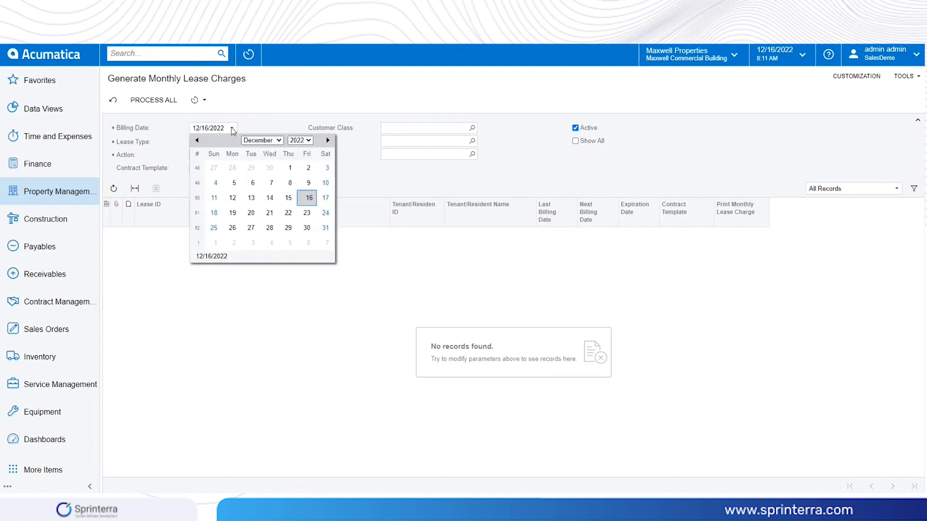
pyautogui.click(329, 141)
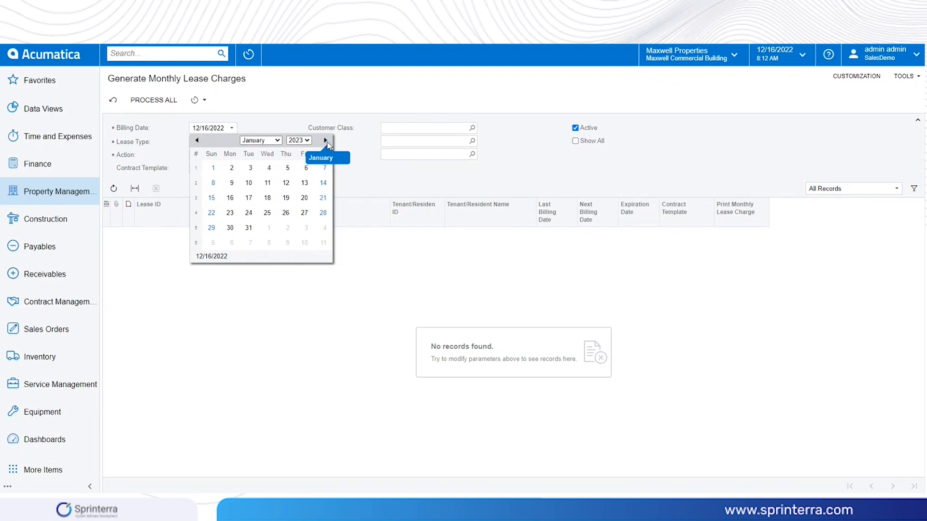
pyautogui.click(214, 168)
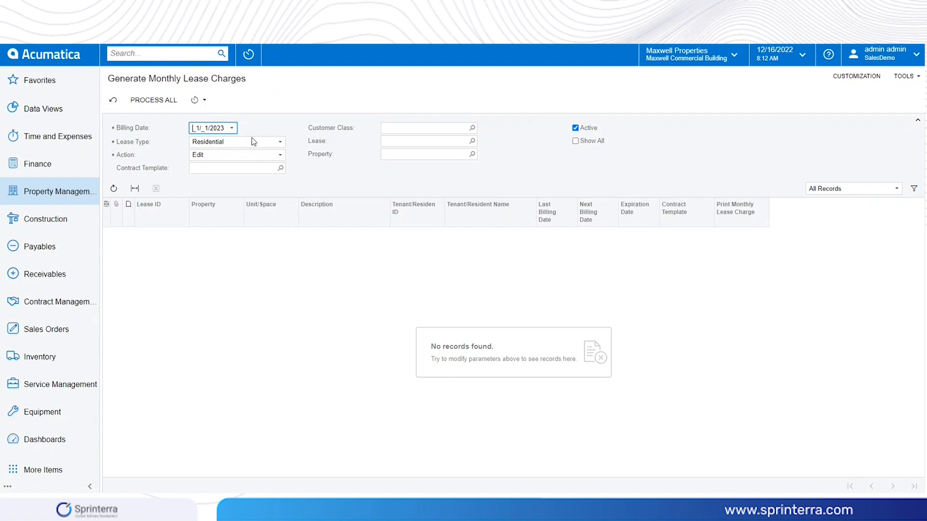
# Step: Set the lease type to Commercial with the Edit action, and include all leases in the list
pyautogui.click(280, 142)
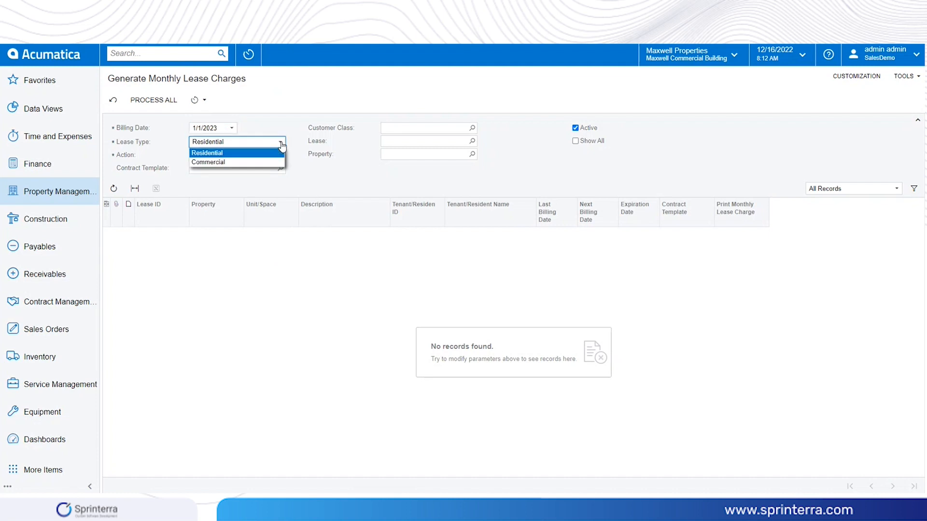
pyautogui.click(231, 163)
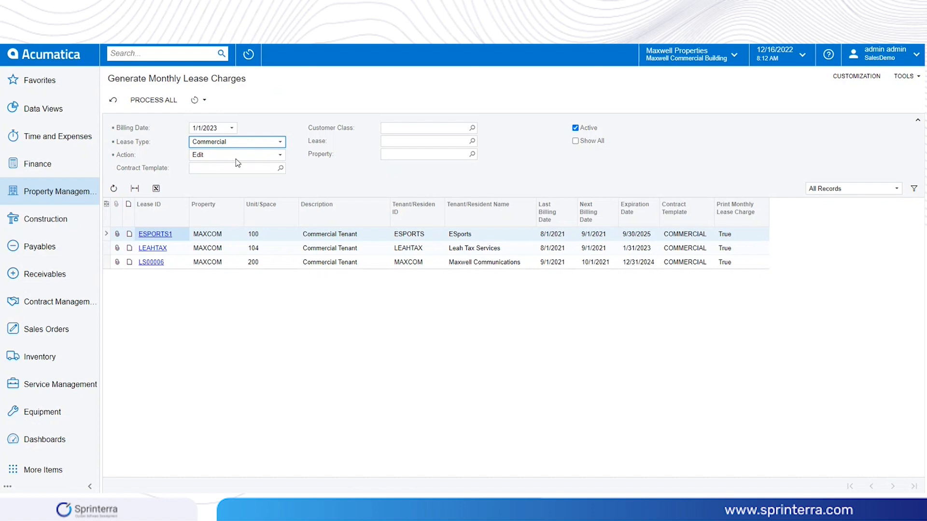
pyautogui.click(279, 155)
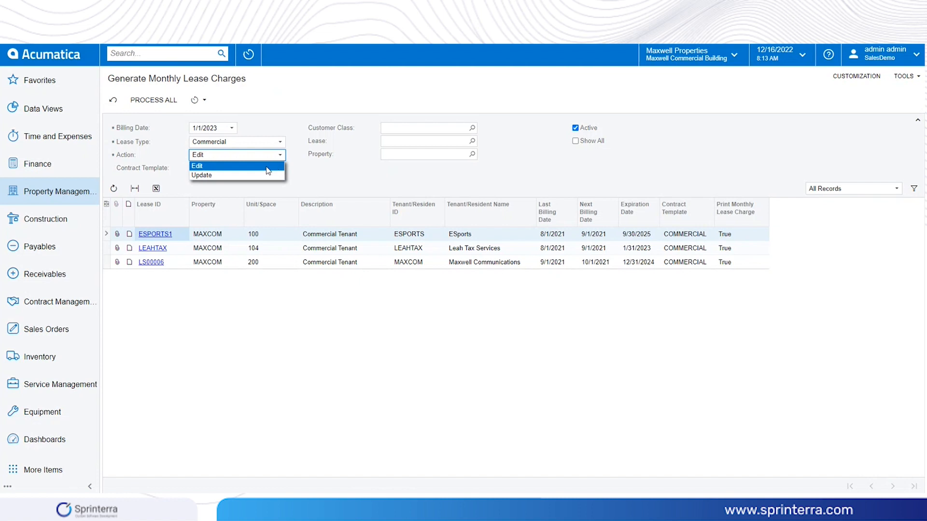
pyautogui.click(279, 166)
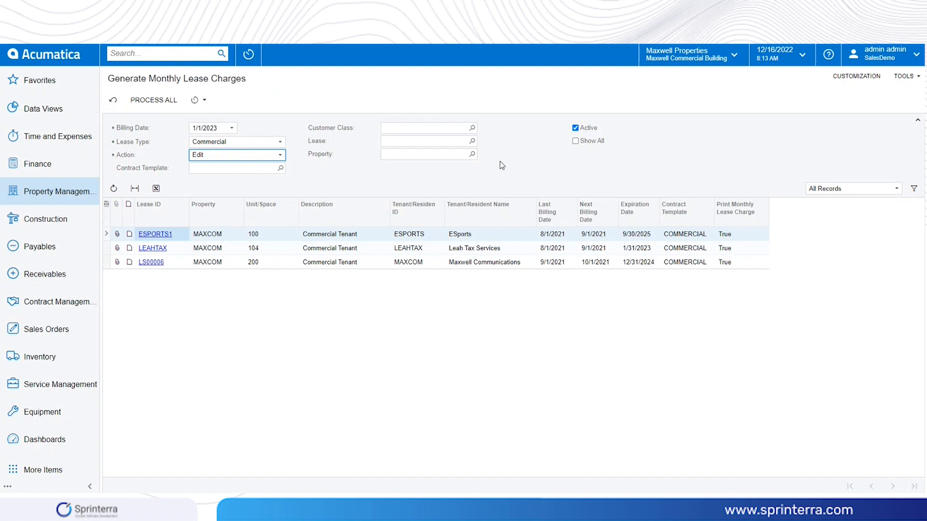
pyautogui.click(575, 142)
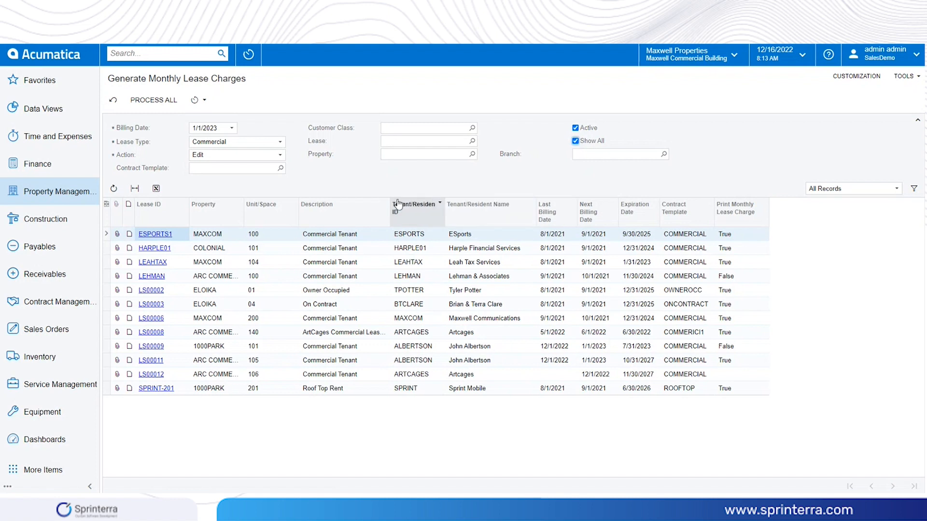
# Step: Process all listed leases with the Edit action, and review the charges and totals on both Pre Billing report pages
pyautogui.click(163, 100)
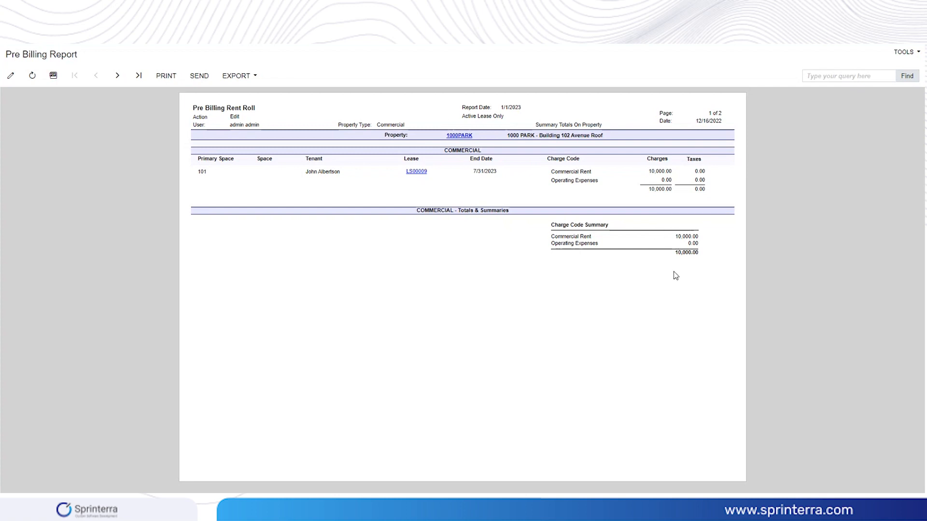
pyautogui.click(188, 76)
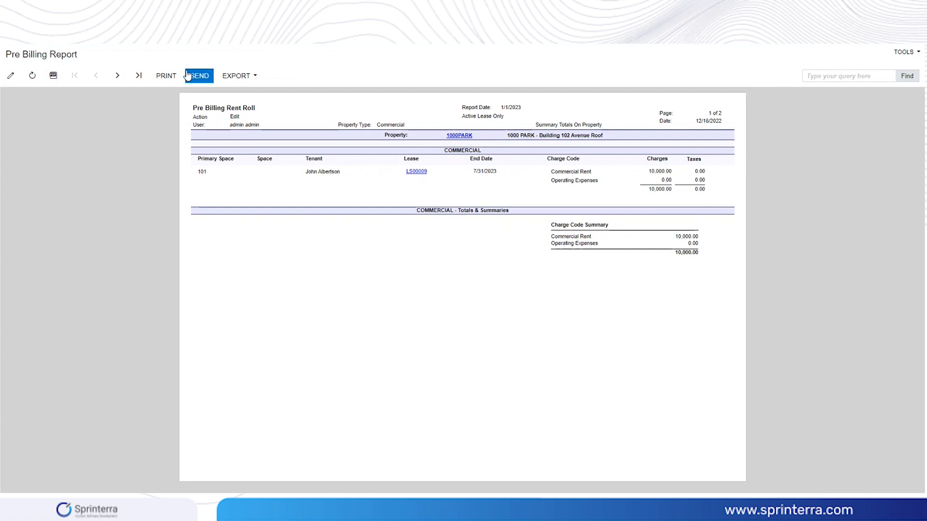
pyautogui.click(117, 78)
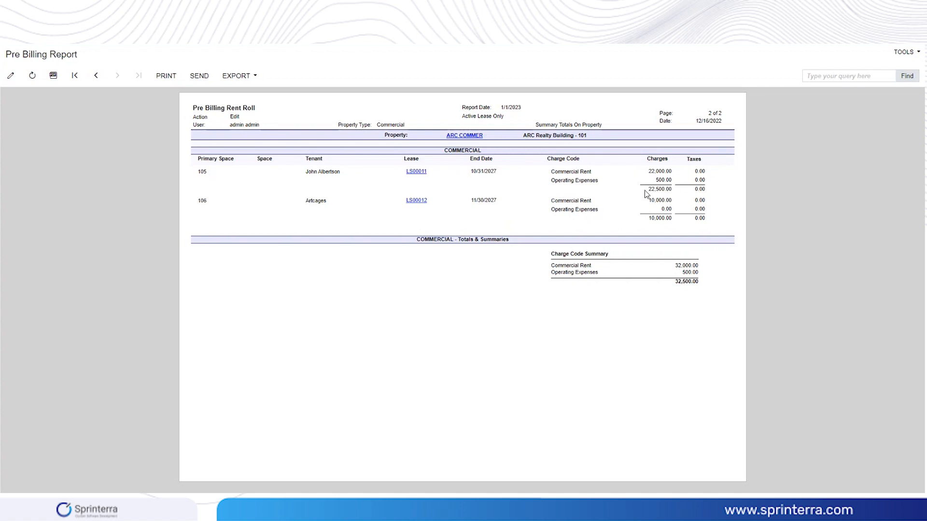
pyautogui.moveTo(648, 189); pyautogui.dragTo(670, 190)
pyautogui.click(650, 221)
pyautogui.moveTo(672, 282); pyautogui.dragTo(701, 287)
pyautogui.click(421, 276)
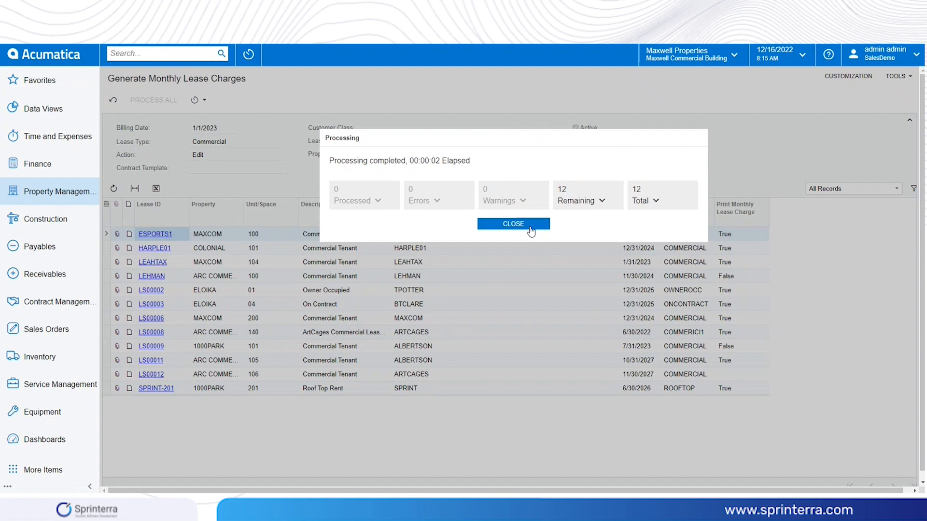
pyautogui.click(531, 229)
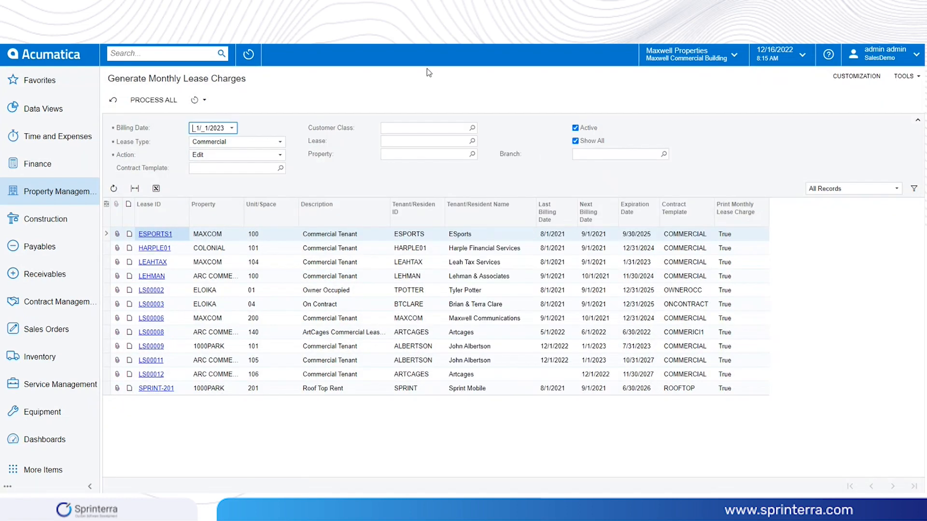
# Step: Change the action to Update and process the monthly charges for all listed leases
pyautogui.click(282, 156)
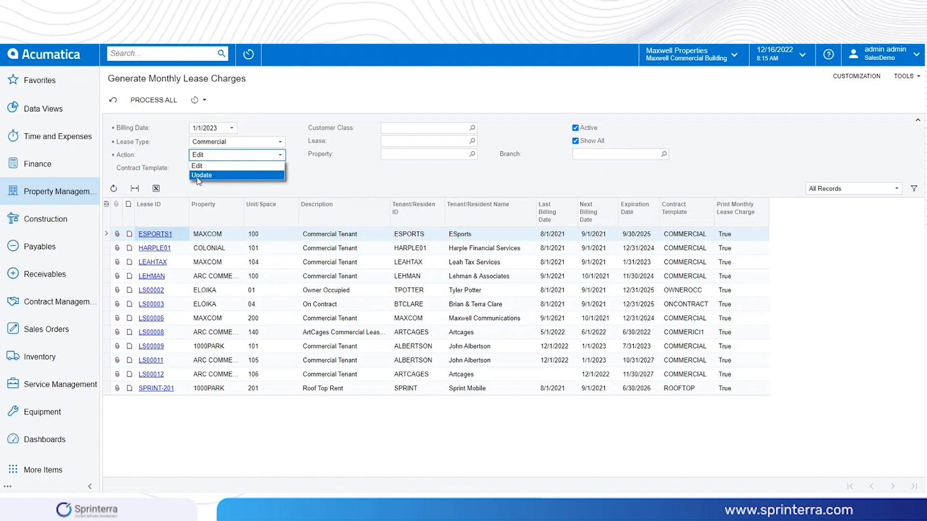
pyautogui.click(215, 178)
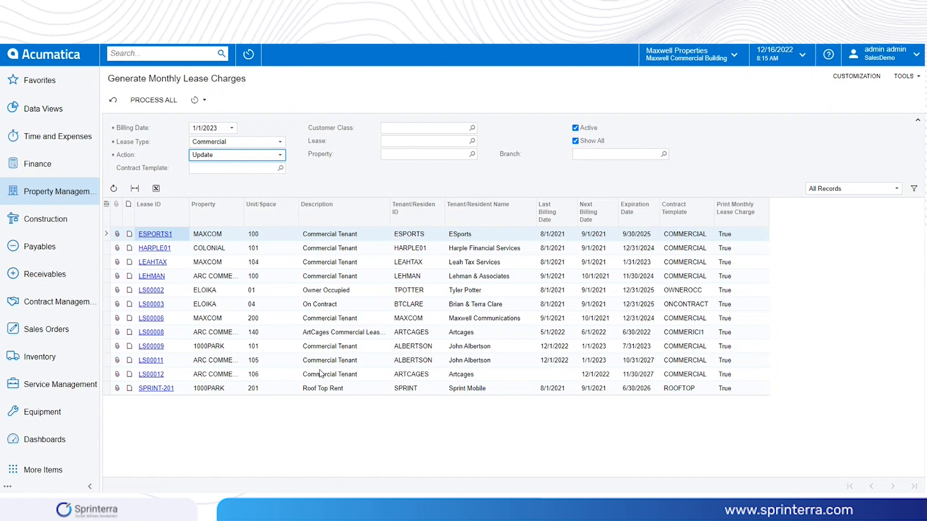
pyautogui.click(174, 100)
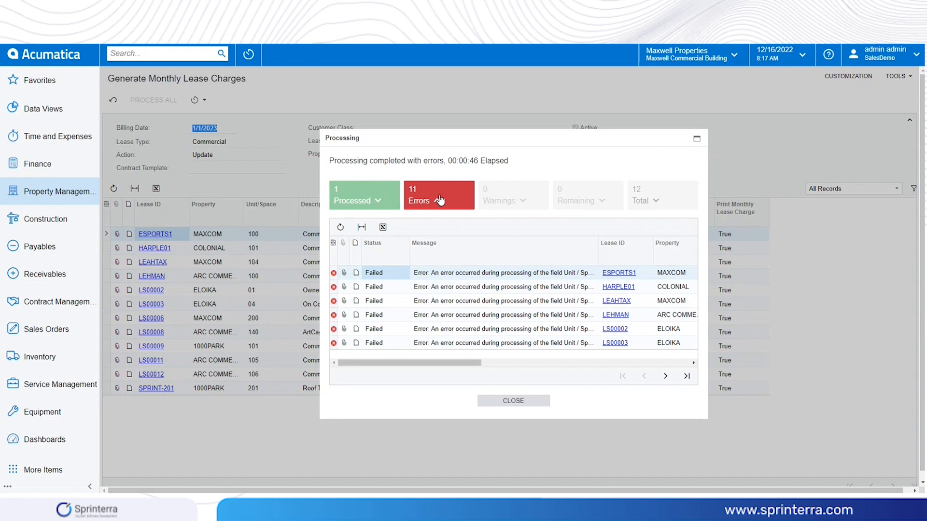
# Step: Examine the error messages for the failed leases across both result pages, and close the processing results
pyautogui.click(439, 200)
pyautogui.moveTo(448, 362); pyautogui.dragTo(428, 372)
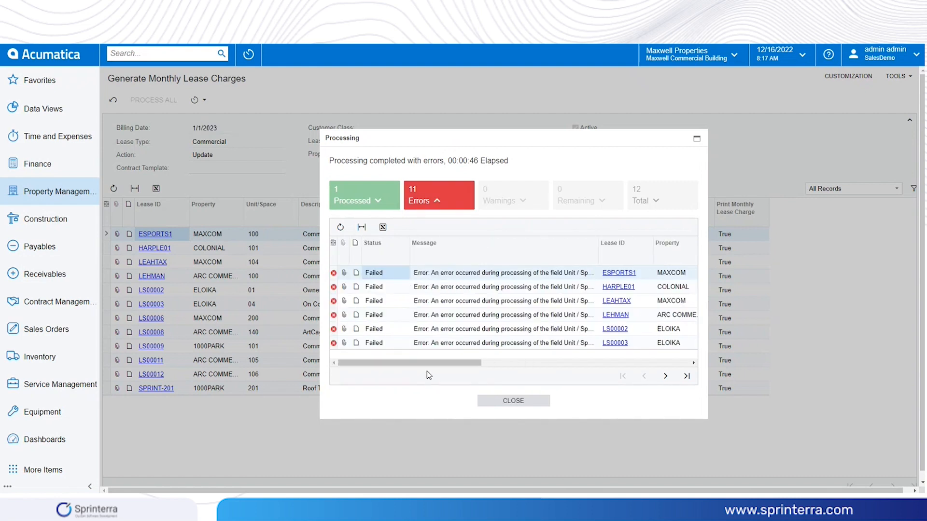
pyautogui.click(665, 376)
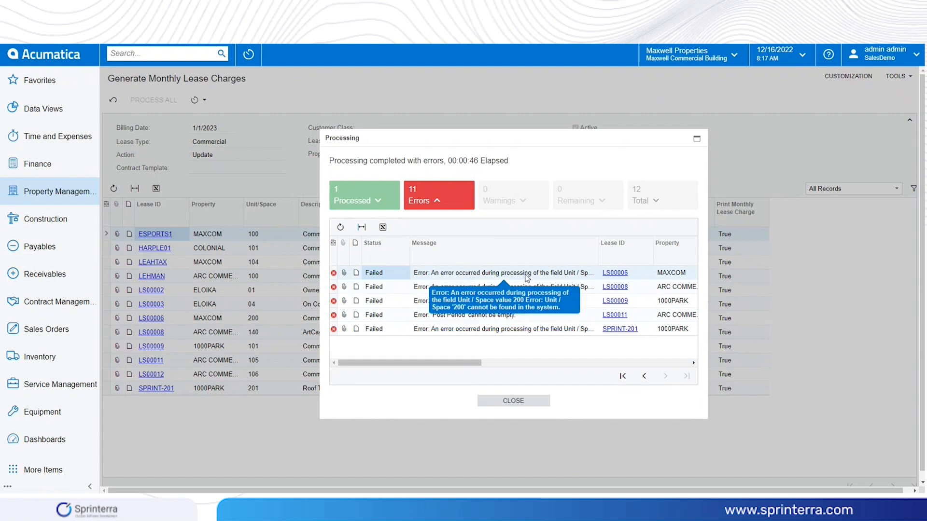
pyautogui.click(540, 404)
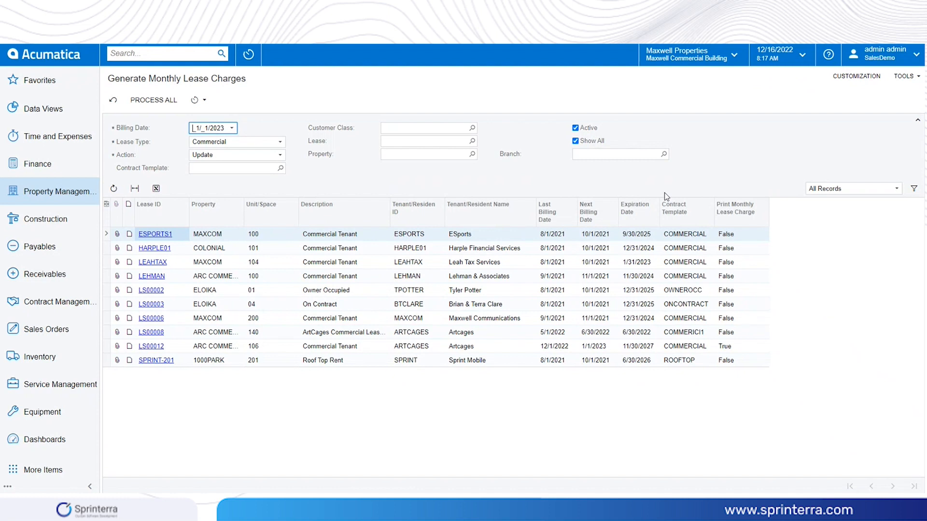
# Step: Search for "contract templates", open the Contract Templates list, and widen its Contract Template column
pyautogui.click(181, 53)
pyautogui.write('contra')
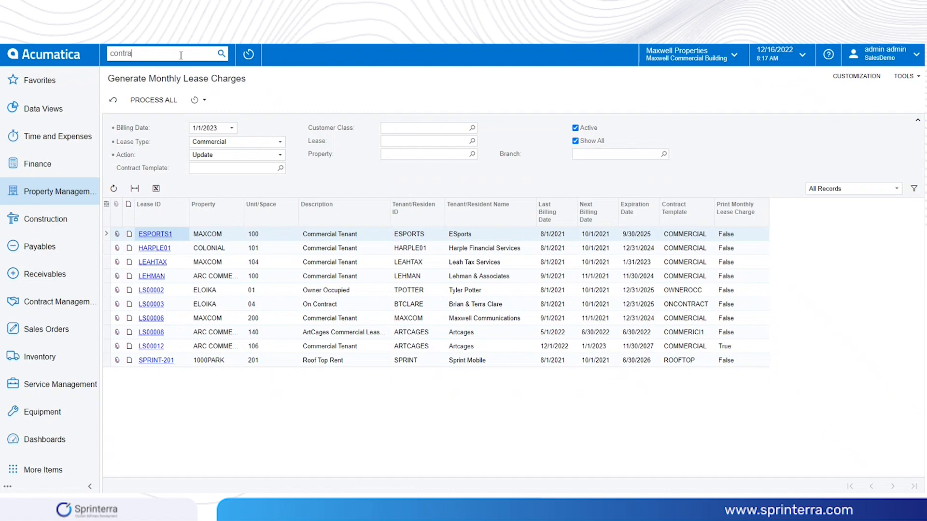
pyautogui.write('ct templates')
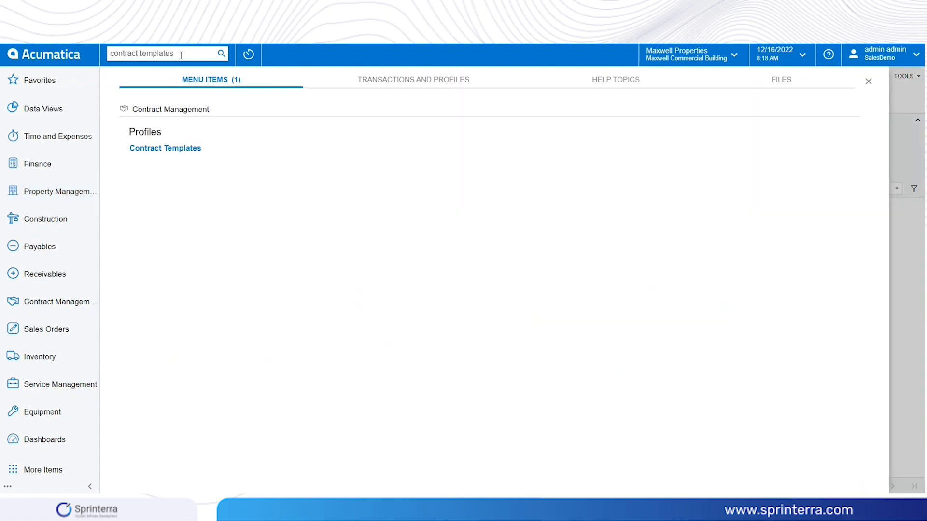
pyautogui.click(177, 149)
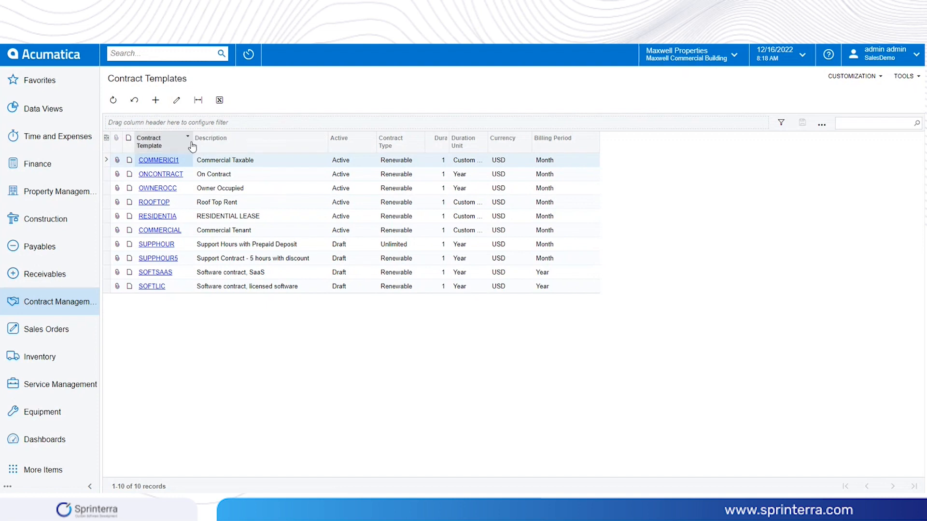
pyautogui.moveTo(193, 146); pyautogui.dragTo(243, 144)
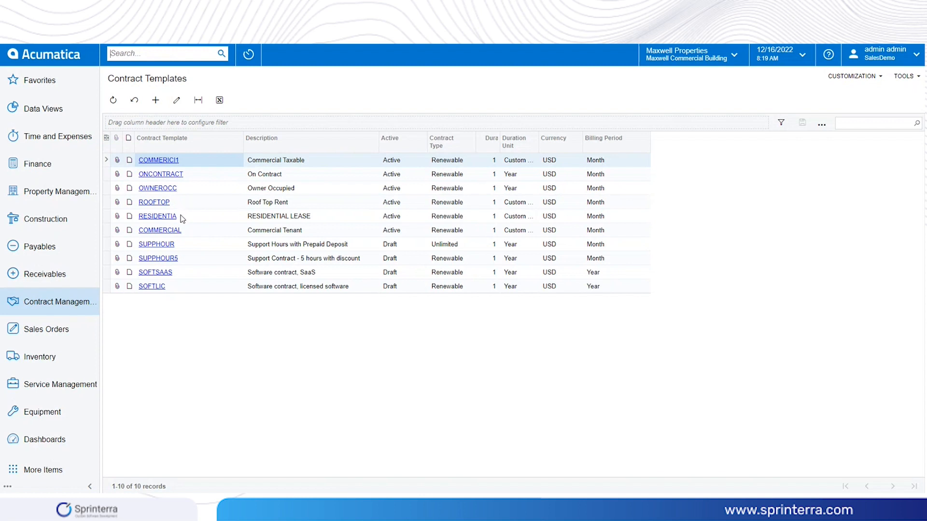
# Step: Open the COMMERCIAL contract template and examine its contract settings, including duration, Renewal Point, Imperium Renewal Point and Grace Period
pyautogui.click(160, 230)
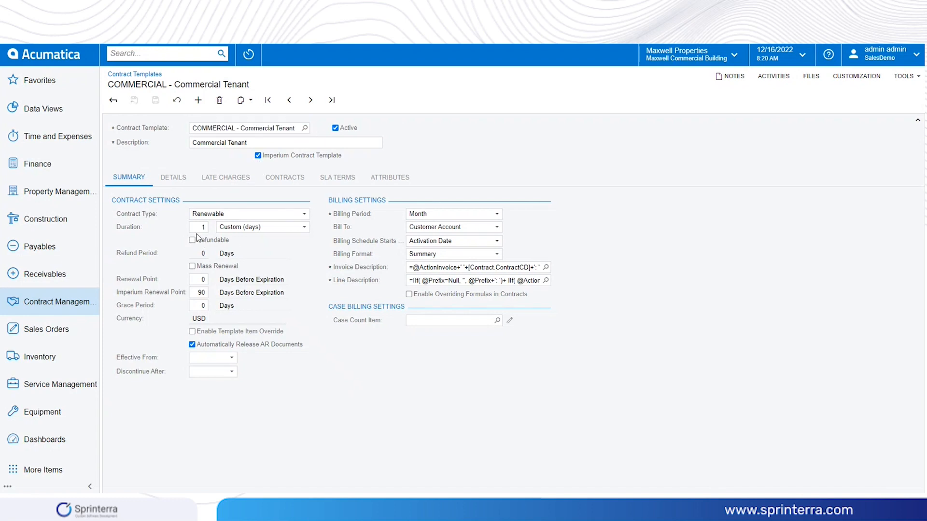
pyautogui.click(157, 231)
pyautogui.click(116, 280)
pyautogui.click(197, 293)
pyautogui.click(197, 294)
pyautogui.moveTo(199, 292); pyautogui.dragTo(211, 295)
pyautogui.click(199, 282)
pyautogui.click(201, 292)
pyautogui.moveTo(201, 292); pyautogui.dragTo(206, 292)
pyautogui.click(200, 308)
pyautogui.click(194, 307)
# Step: Review the template's Billing Period options, keeping Month, and check the Units of Measure options in unit 106's Commercial Rent charge steps
pyautogui.click(456, 214)
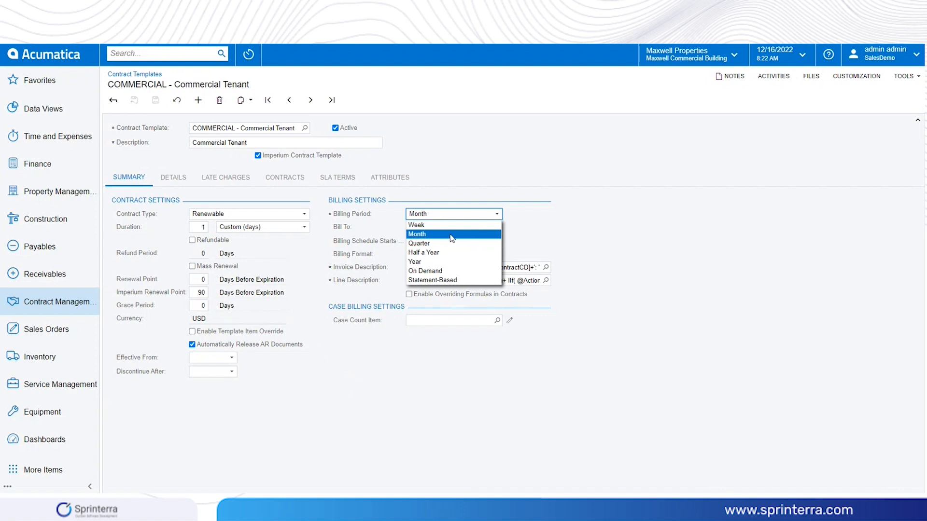
pyautogui.click(451, 235)
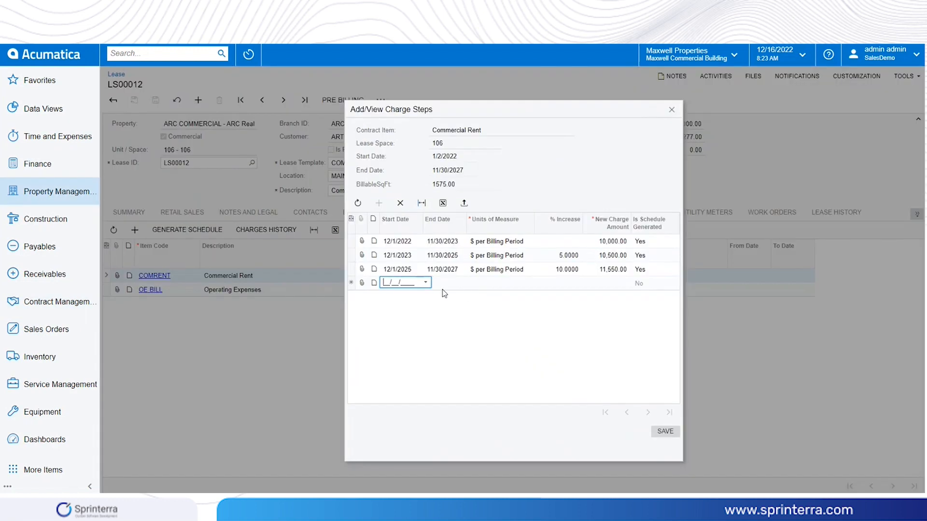
pyautogui.press('Tab')
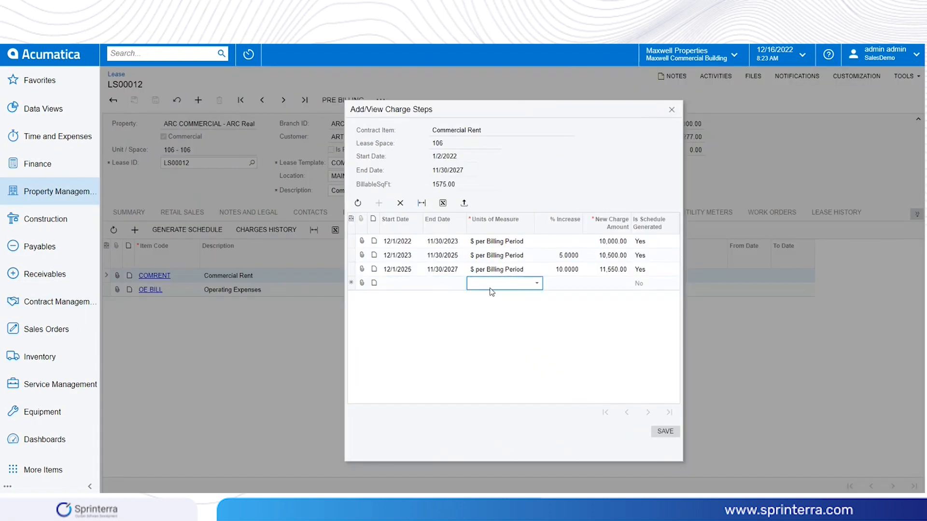
pyautogui.click(536, 284)
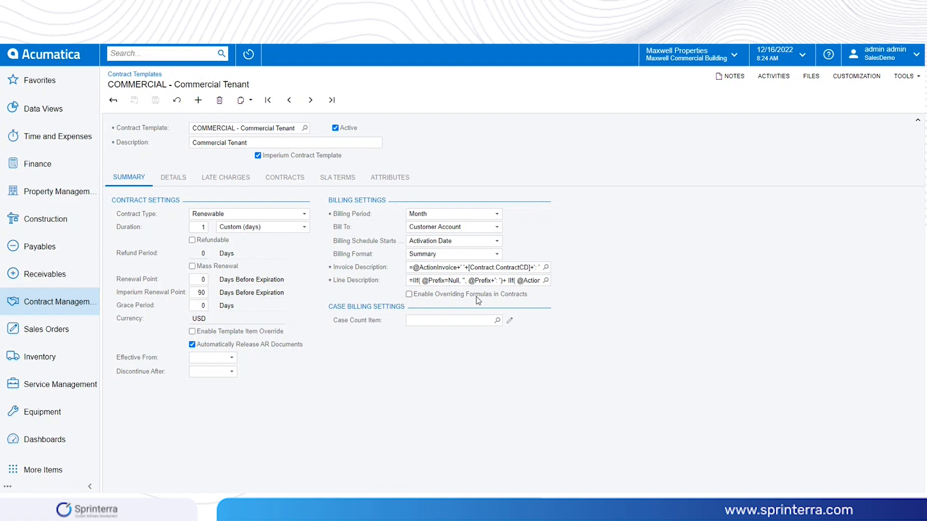
# Step: Inspect the COMMERCIAL template's Invoice Description and Line Description formulas, closing each formula editor without changes
pyautogui.click(546, 268)
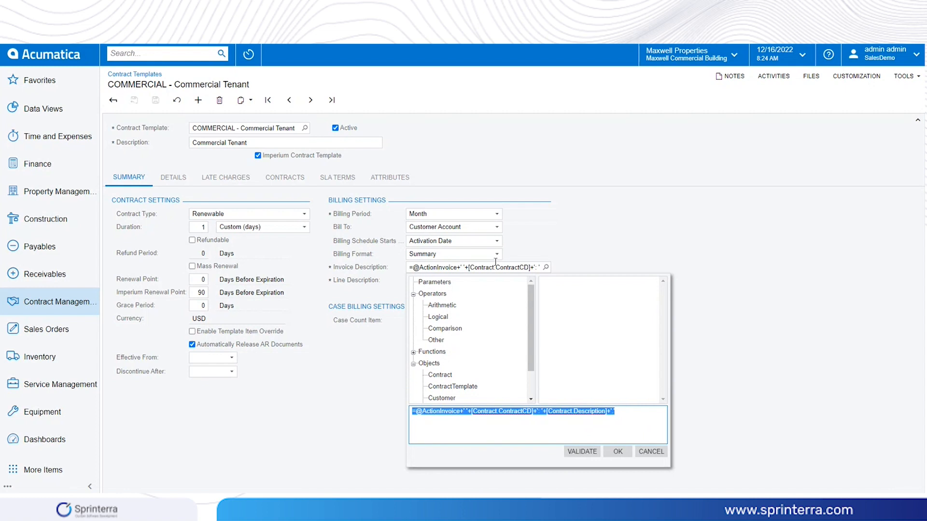
pyautogui.click(644, 453)
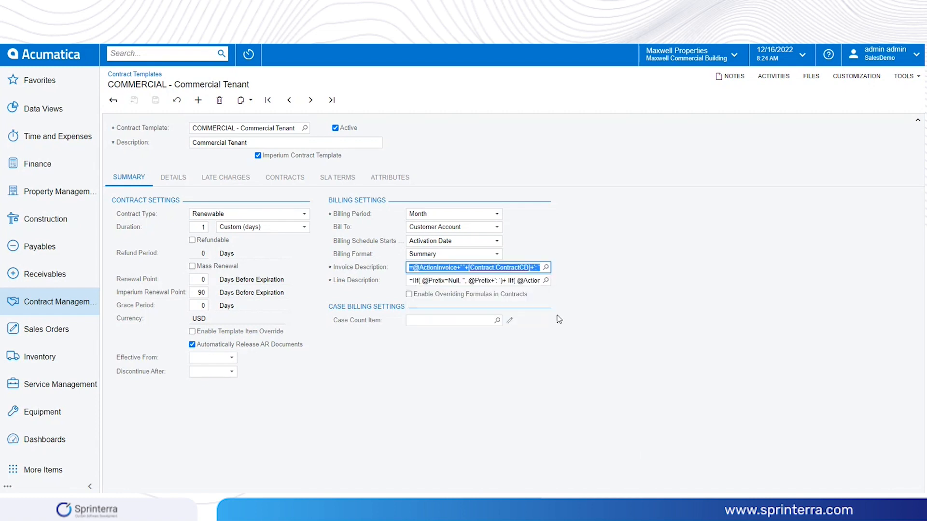
pyautogui.click(546, 281)
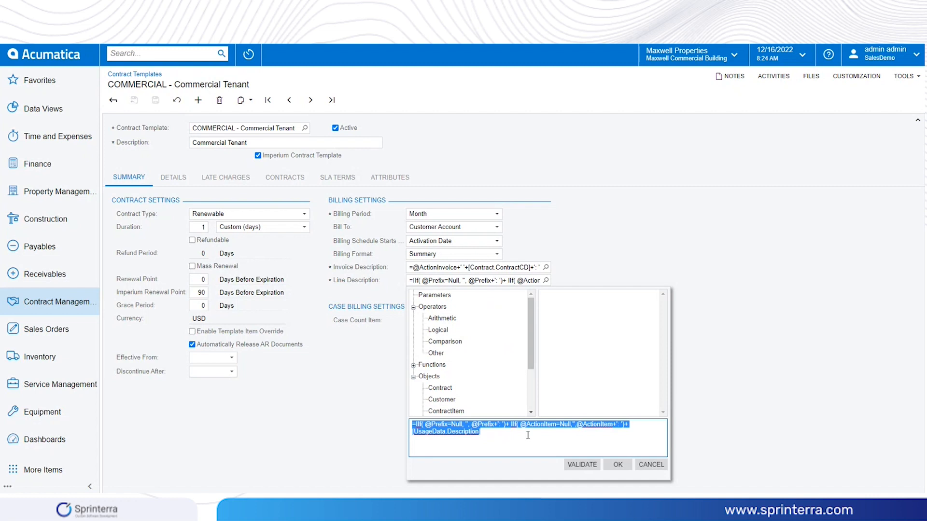
pyautogui.click(651, 465)
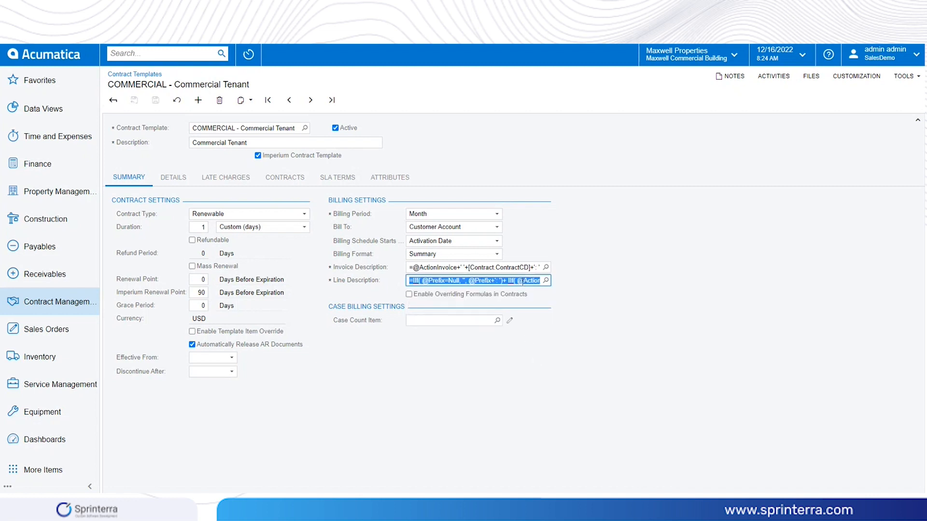
pyautogui.click(574, 317)
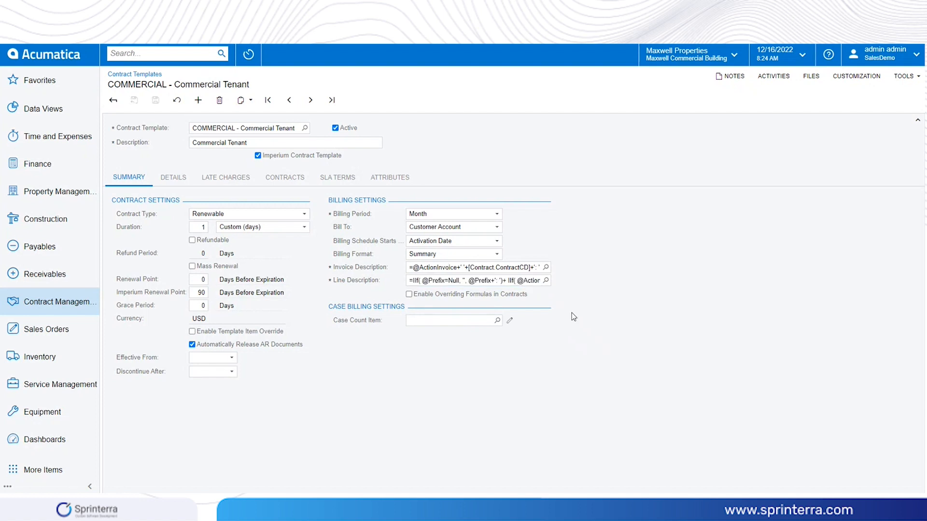
# Step: Close lease LS00012's charge steps and lease spaces dialogs, and compare its charges with the COMMERCIAL template's item details
pyautogui.click(186, 182)
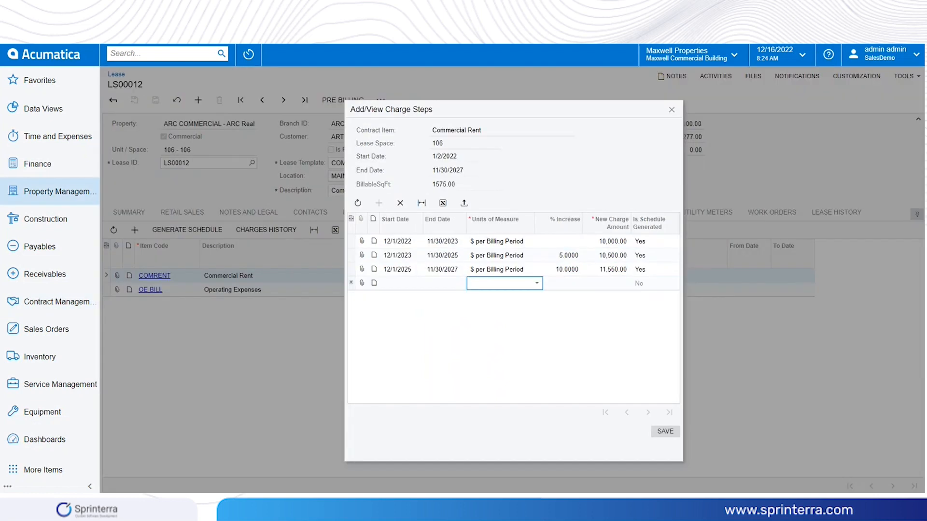
pyautogui.click(669, 112)
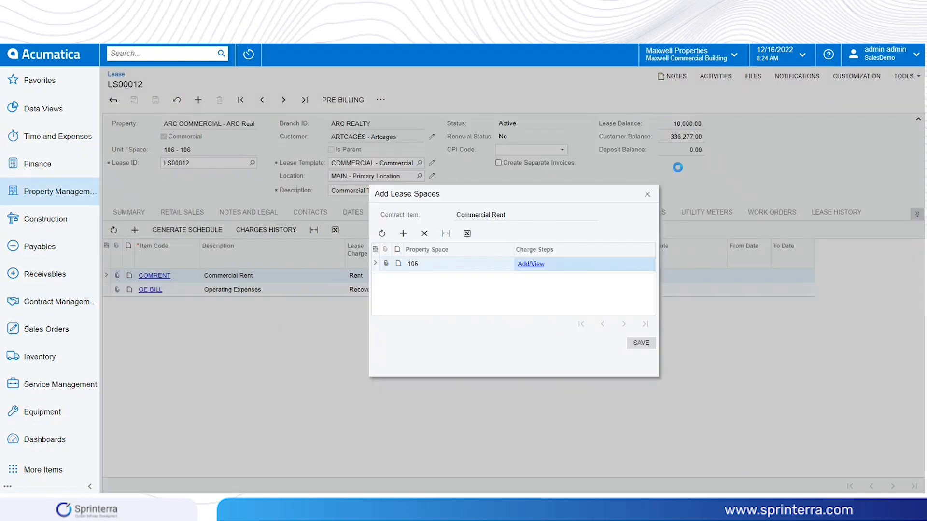
pyautogui.click(648, 195)
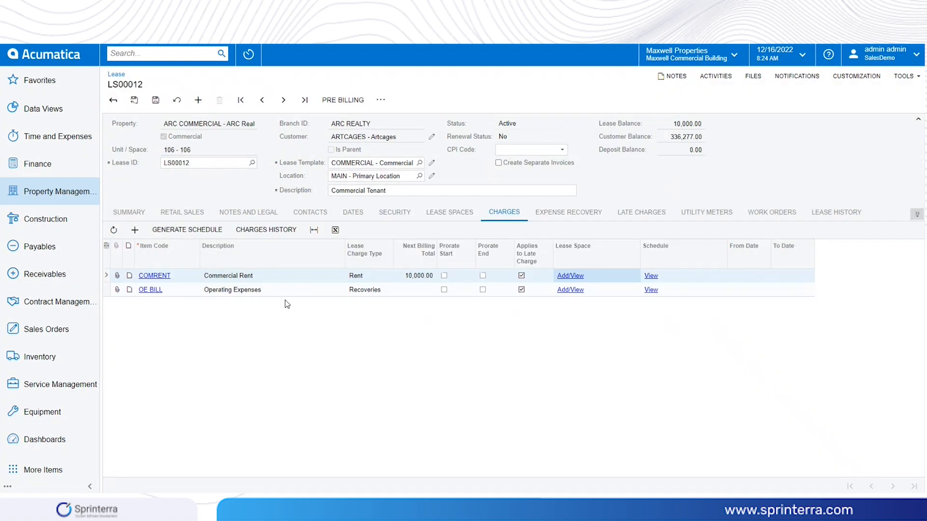
pyautogui.click(535, 29)
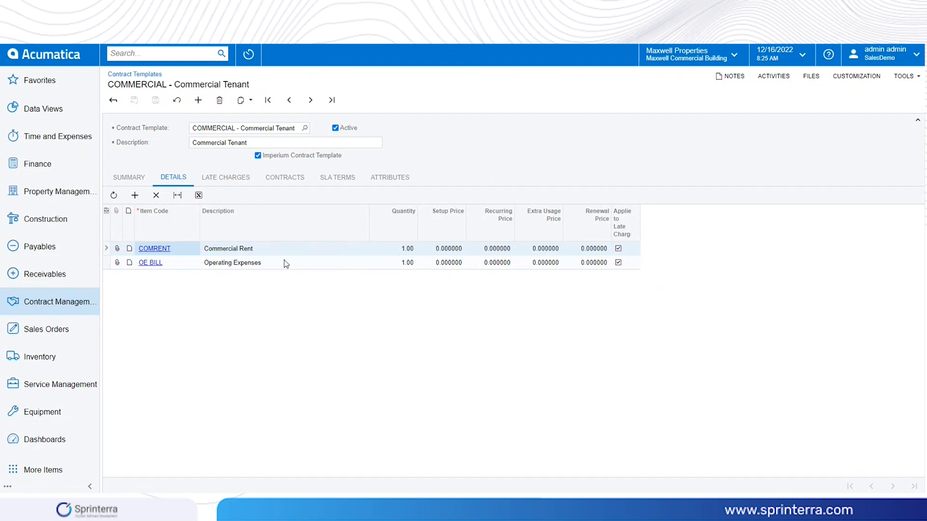
# Step: Review the COMMERCIAL template's late charges, linked contracts, SLA terms and attributes
pyautogui.click(228, 182)
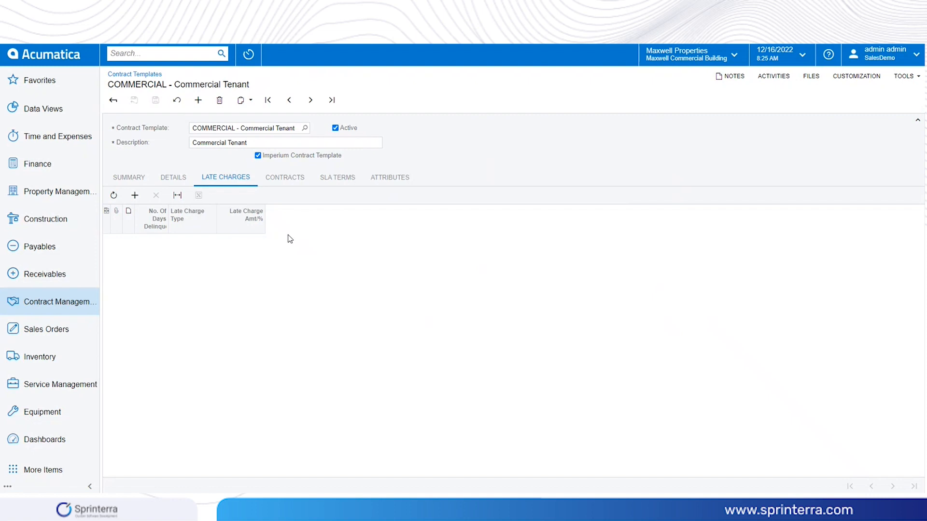
pyautogui.click(294, 187)
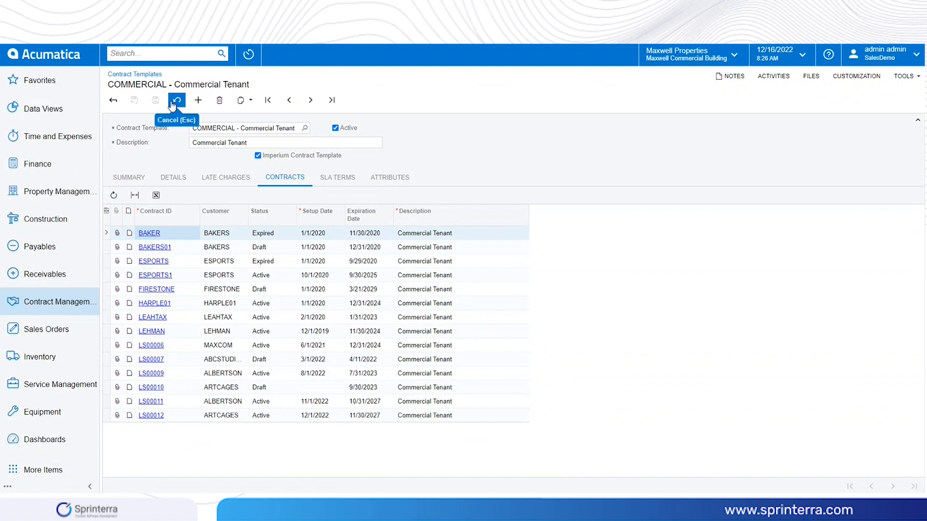
pyautogui.click(342, 178)
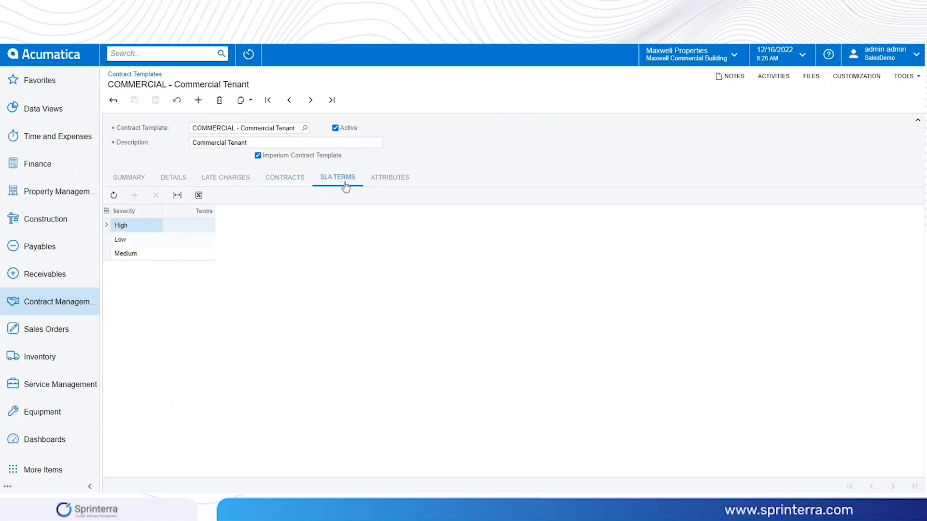
pyautogui.click(382, 186)
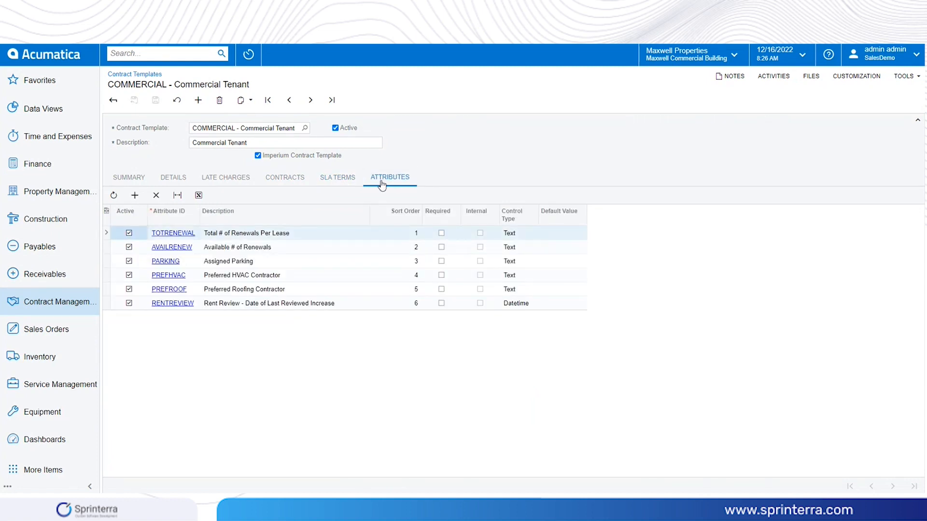